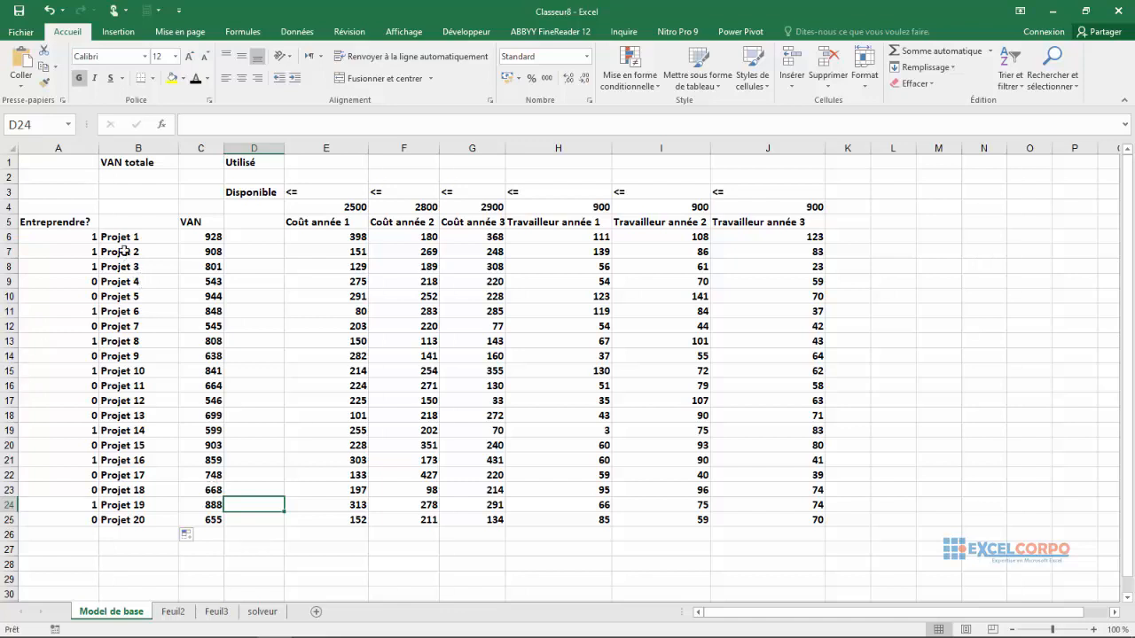
Examine the projects with their VAN values and the yearly cost and worker limits available in E4:J4
{"action": "left_click_drag", "start_coordinate": [128, 236], "coordinate": [145, 519]}
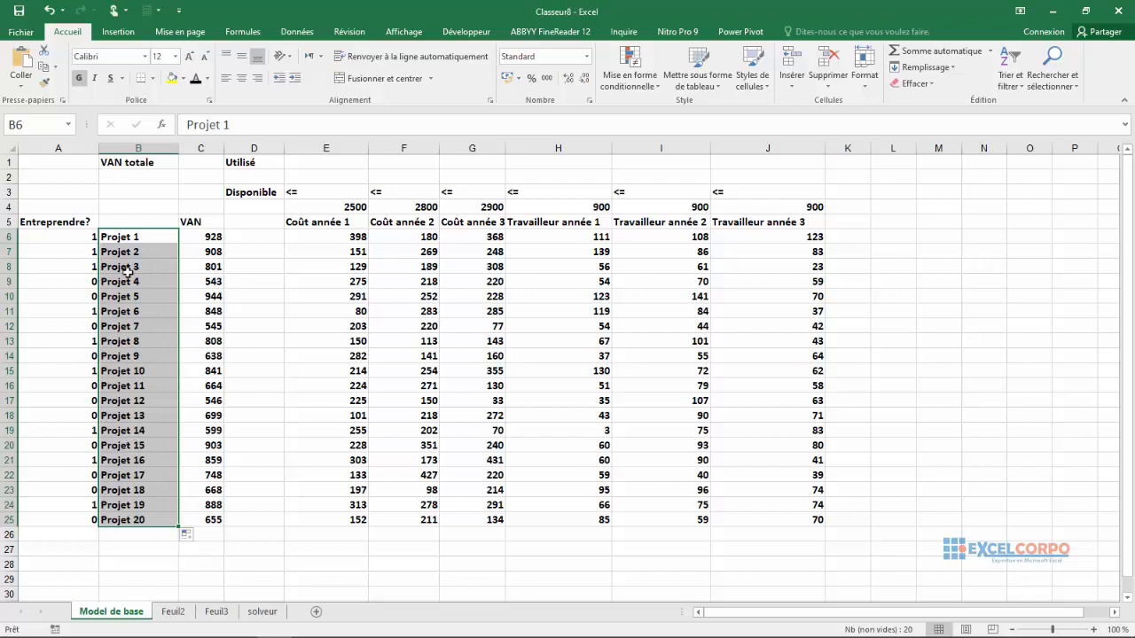
{"action": "left_click", "coordinate": [201, 223]}
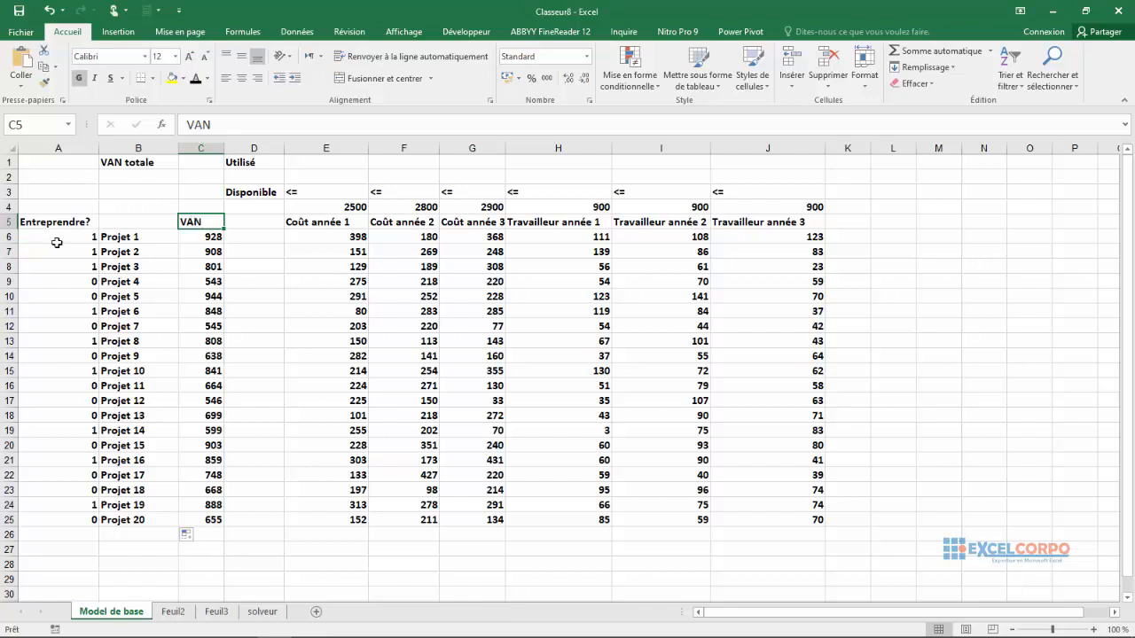
{"action": "left_click", "coordinate": [8, 251]}
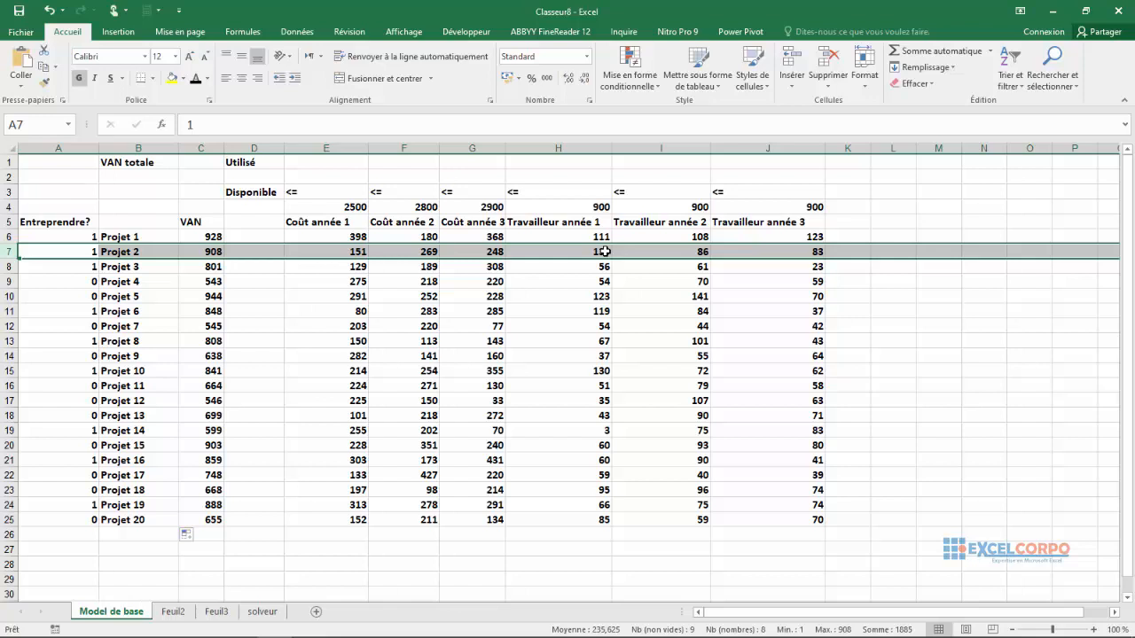
{"action": "left_click_drag", "start_coordinate": [337, 206], "coordinate": [495, 210]}
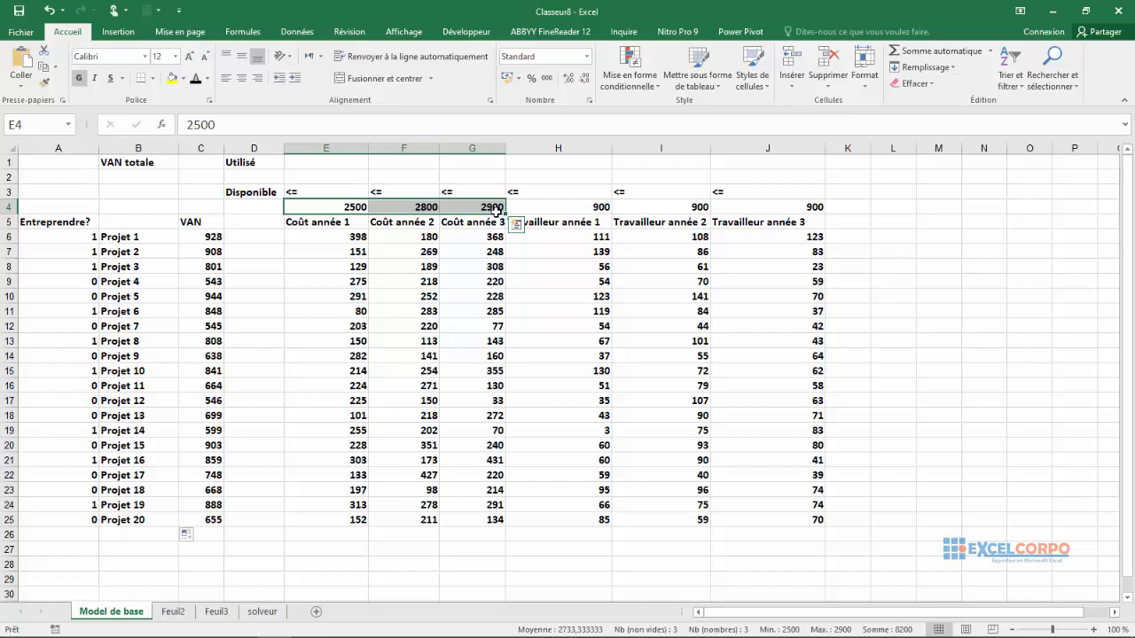
{"action": "left_click", "coordinate": [559, 206]}
{"action": "left_click_drag", "start_coordinate": [646, 203], "coordinate": [753, 204]}
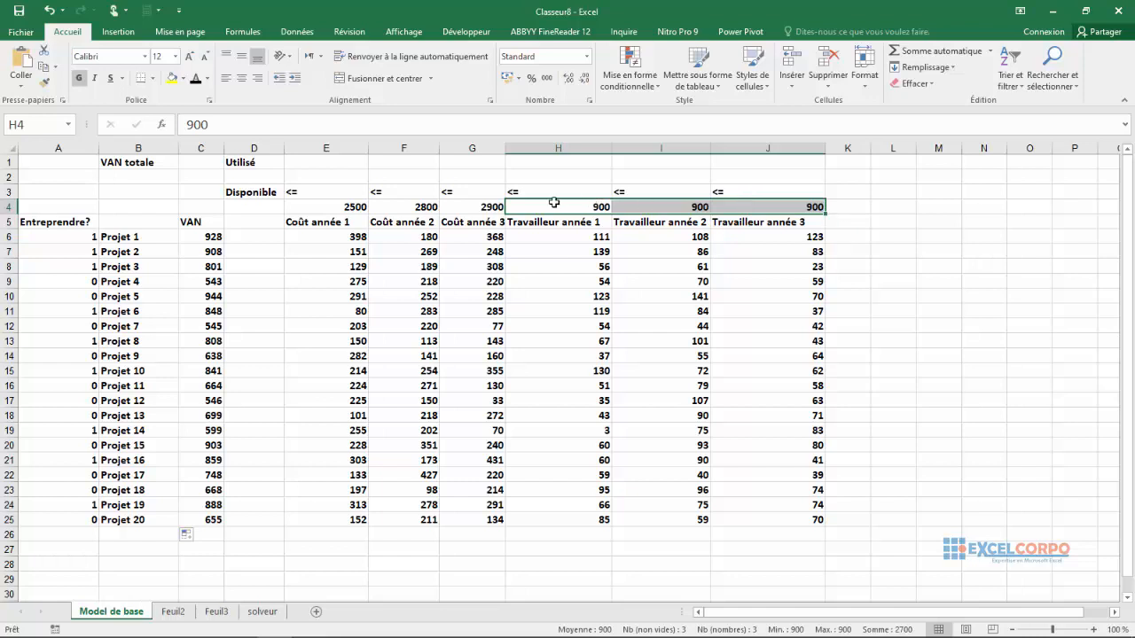
{"action": "left_click", "coordinate": [340, 206]}
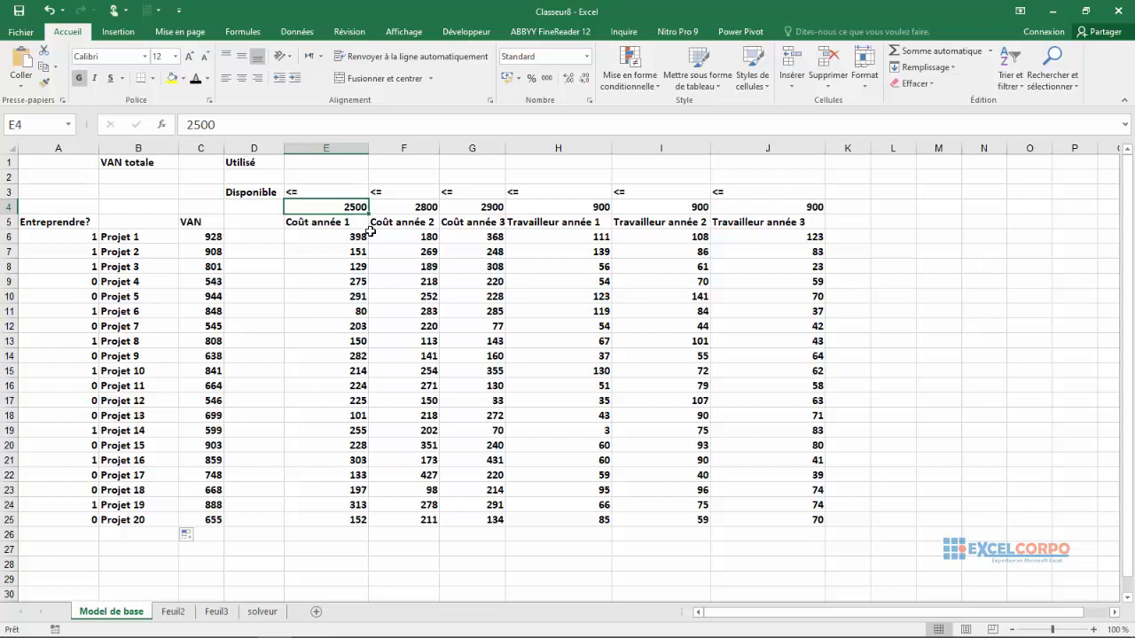
{"action": "left_click", "coordinate": [564, 209]}
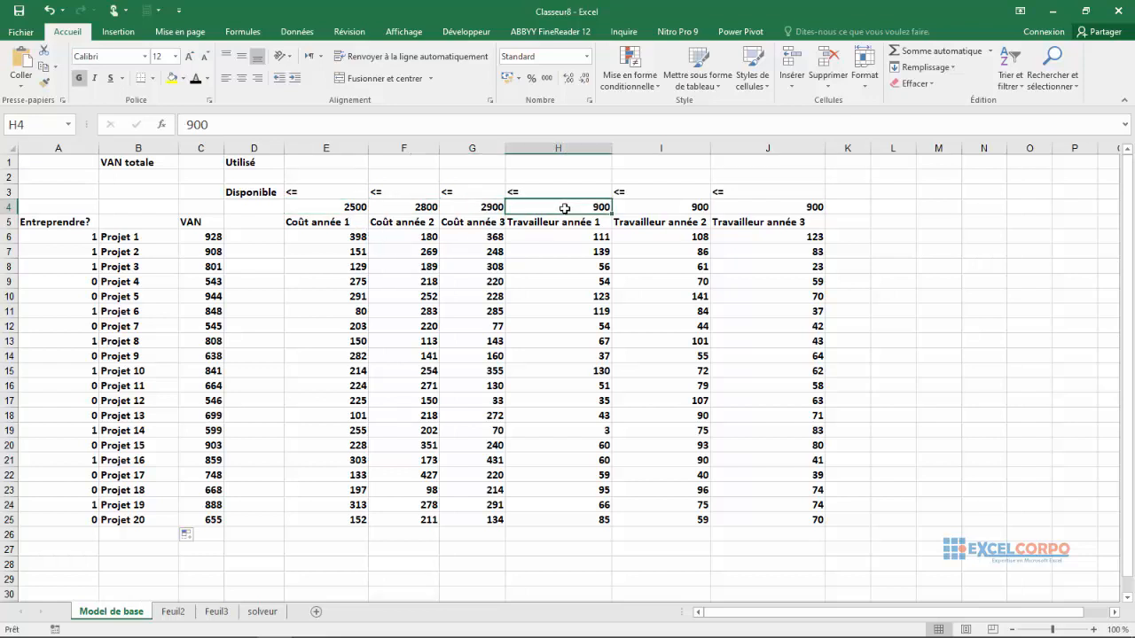
{"action": "left_click", "coordinate": [396, 206]}
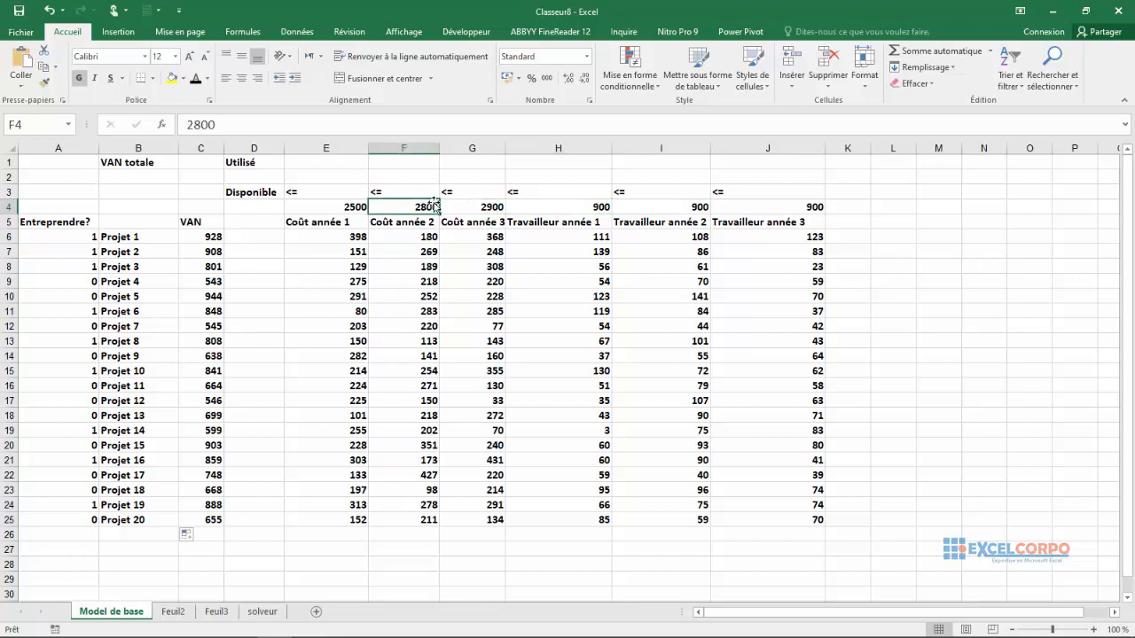
{"action": "left_click", "coordinate": [680, 206]}
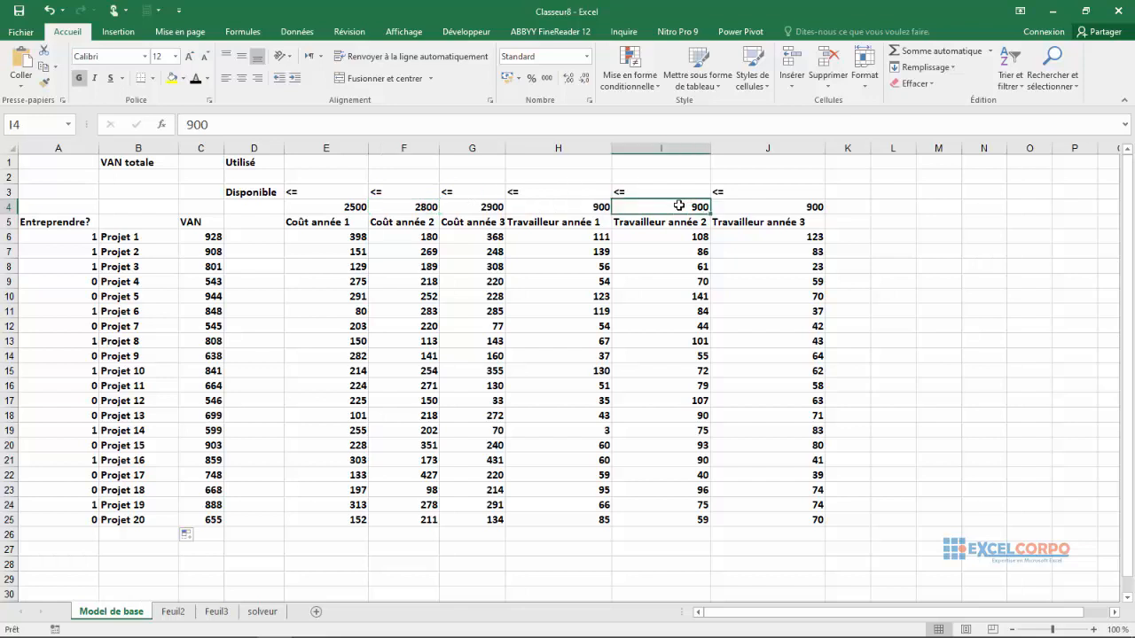
{"action": "left_click", "coordinate": [491, 212]}
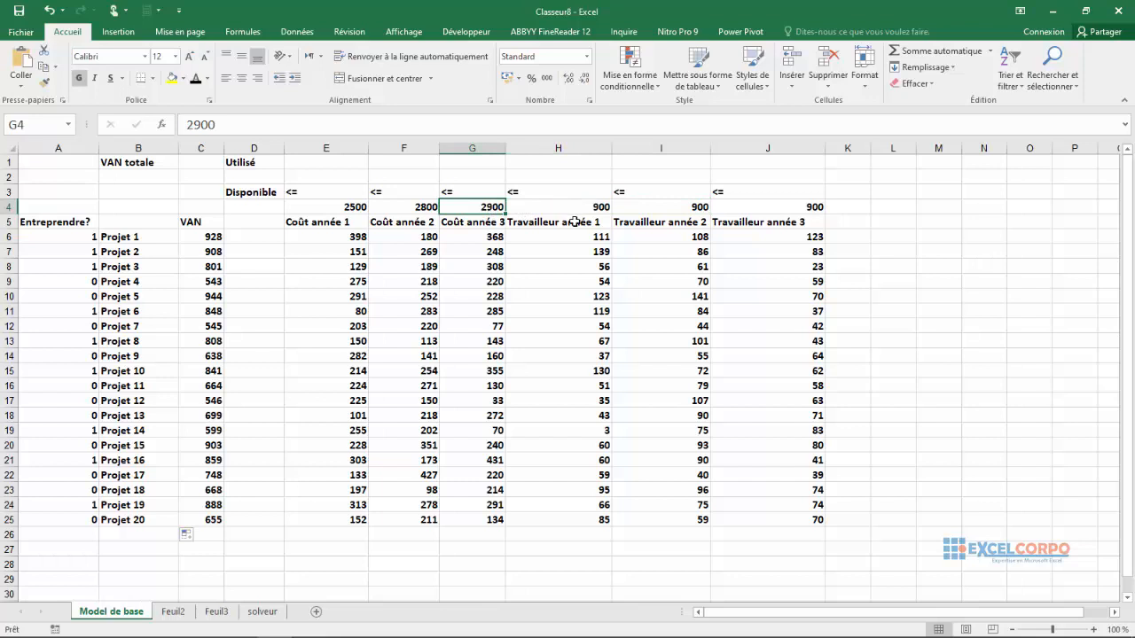
{"action": "left_click", "coordinate": [827, 209]}
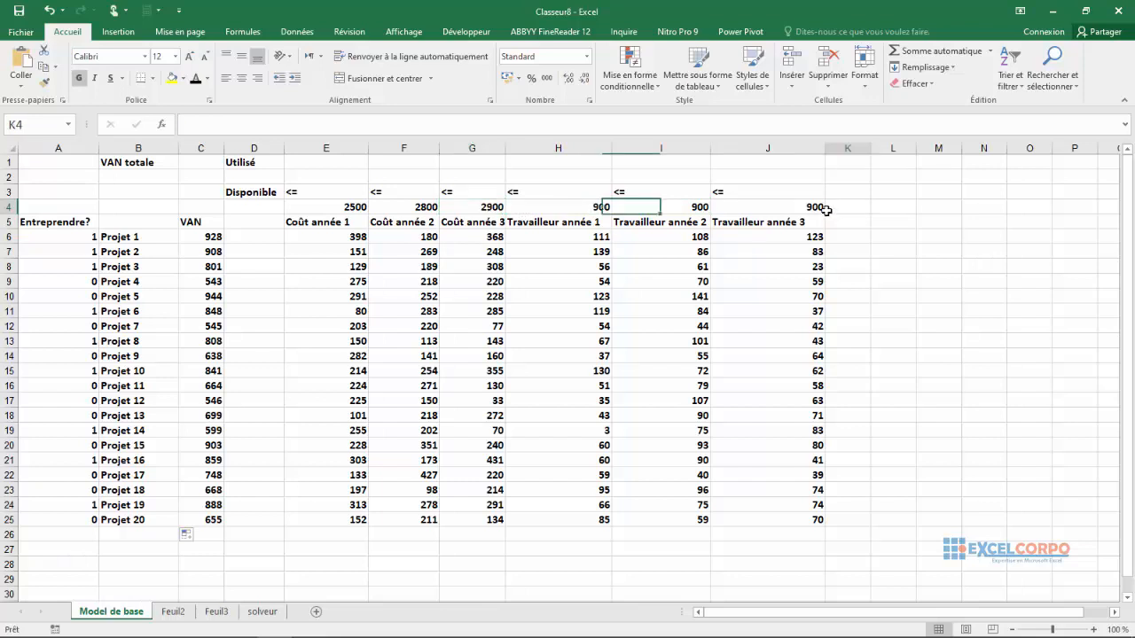
{"action": "left_click", "coordinate": [812, 209]}
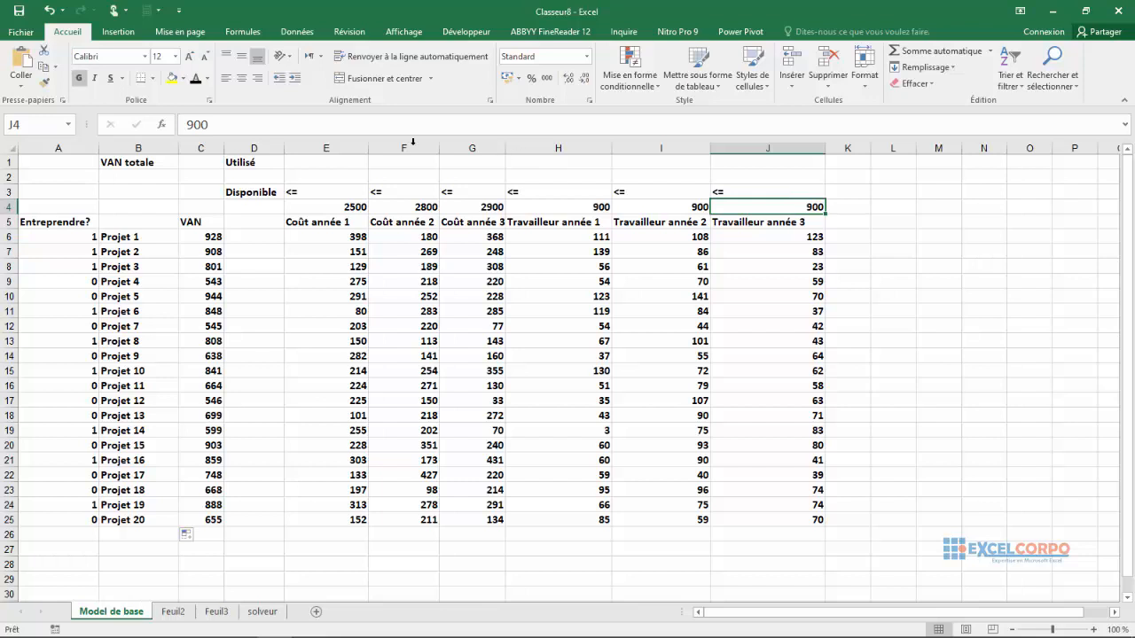
Examine the 0/1 decision values for the projects in the Entreprendre? column, A6:A25
{"action": "left_click", "coordinate": [58, 255]}
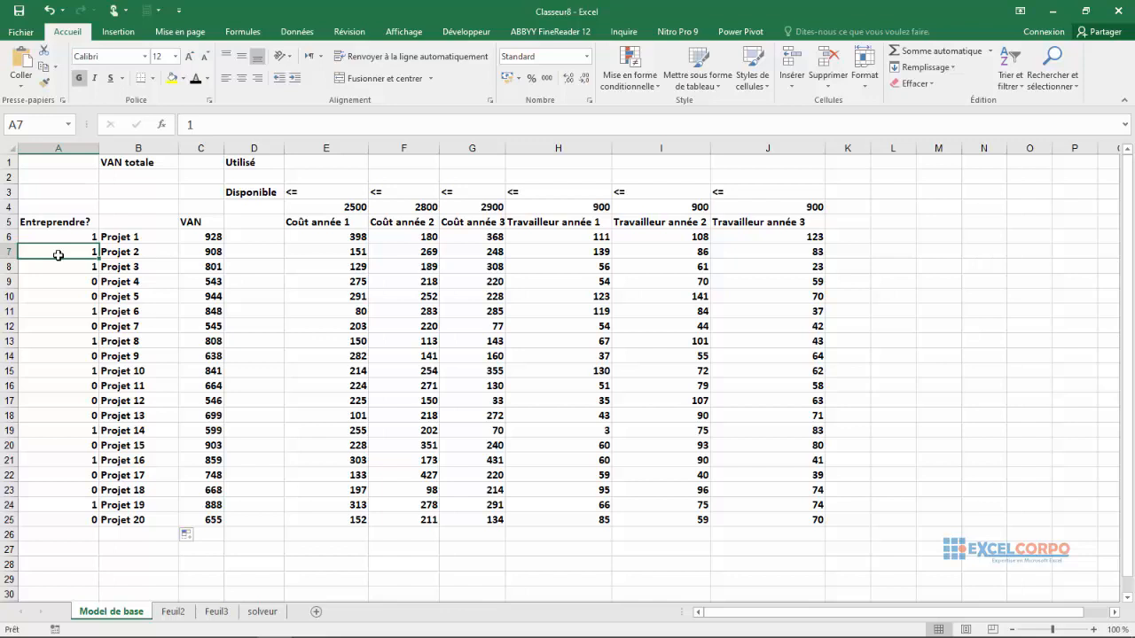
{"action": "left_click", "coordinate": [64, 286]}
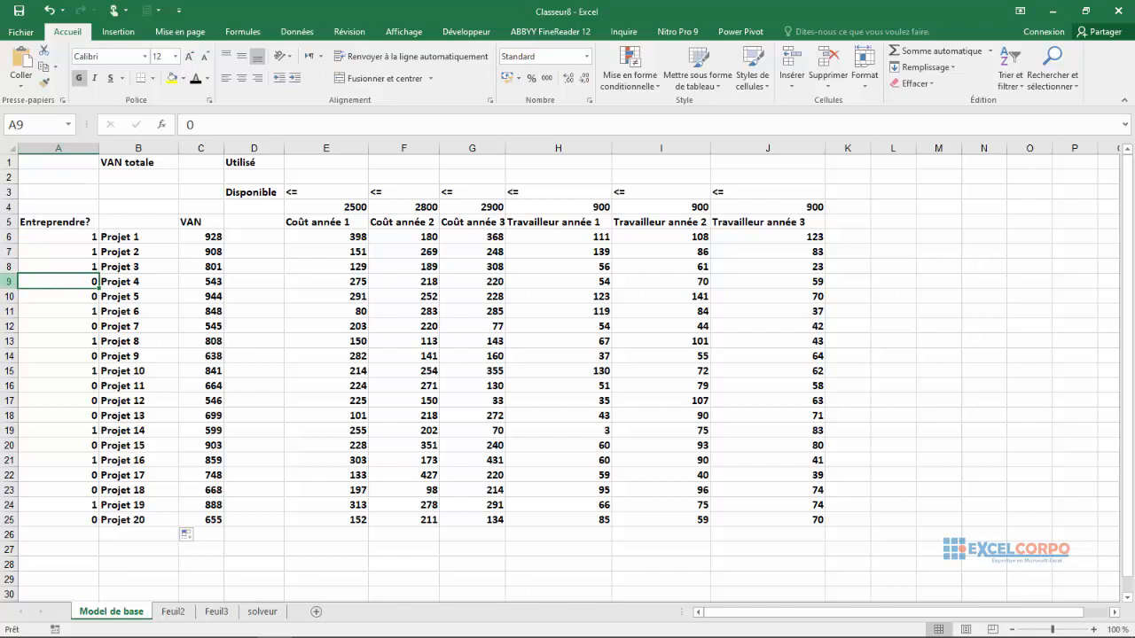
{"action": "left_click", "coordinate": [87, 239]}
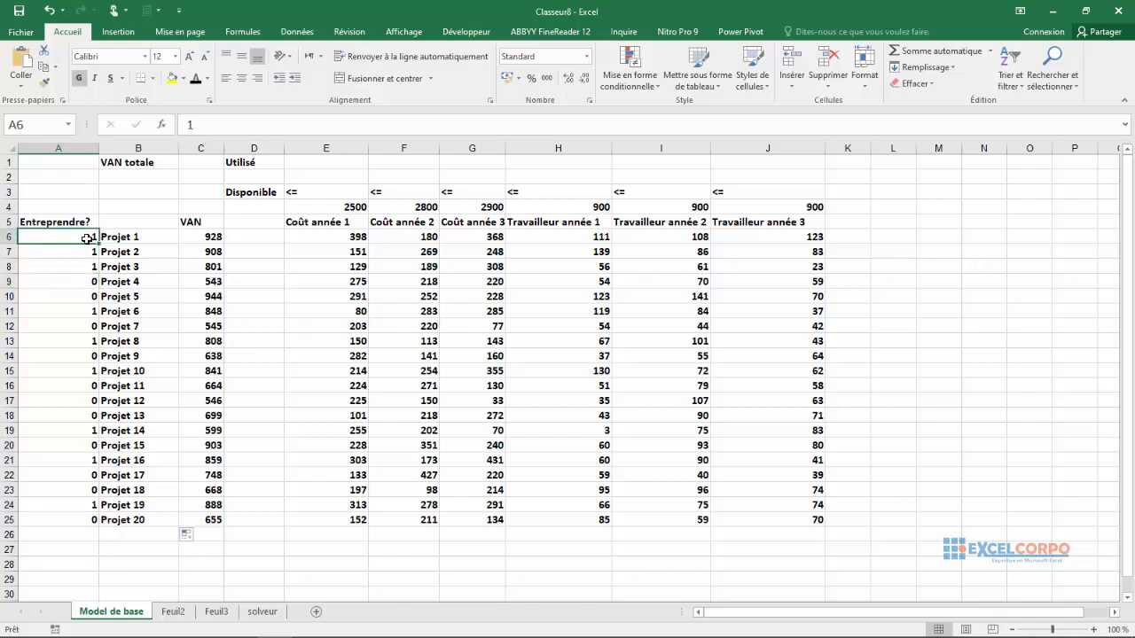
{"action": "left_click_drag", "start_coordinate": [86, 239], "coordinate": [88, 519]}
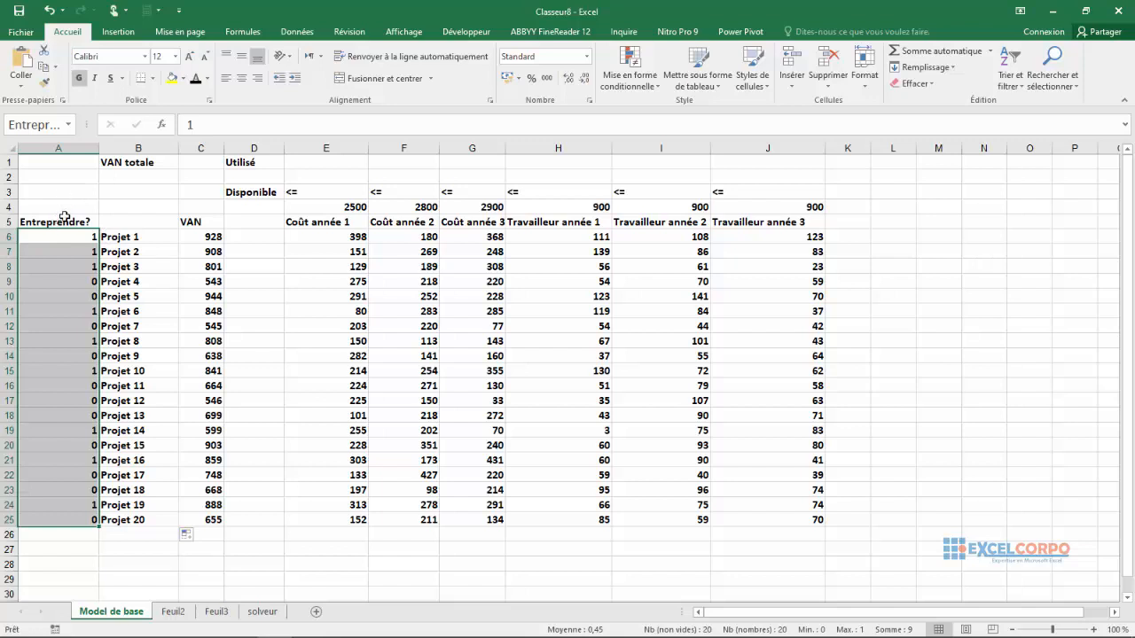
{"action": "left_click", "coordinate": [60, 233]}
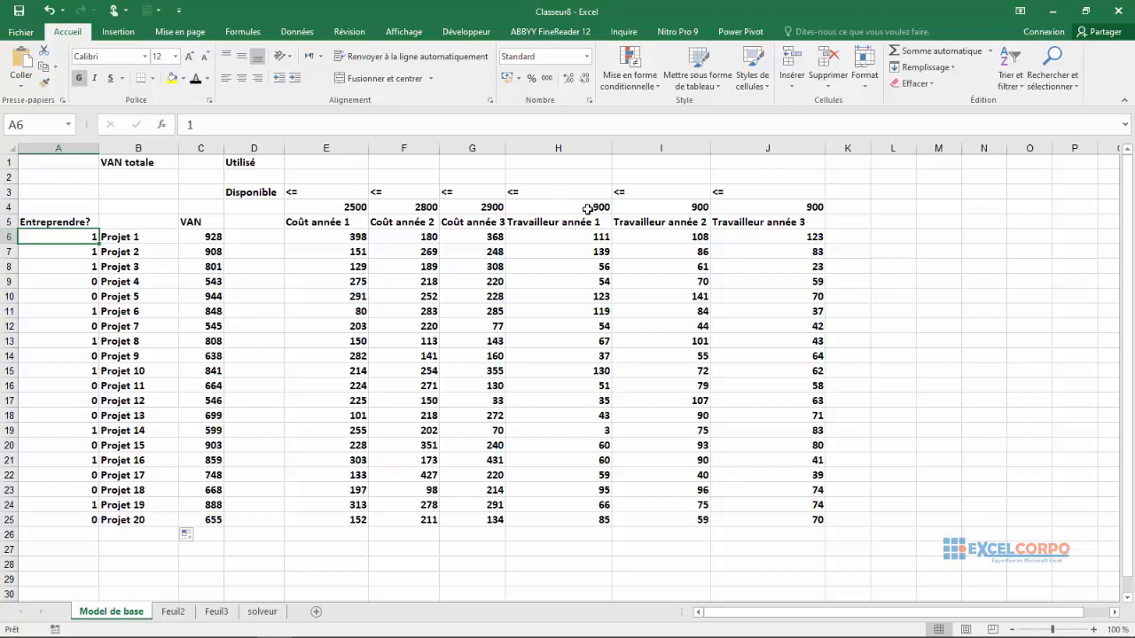
Compare the empty Utilisé cells E1:J1 with the Disponible limits in row 4 for yearly costs and workers
{"action": "left_click", "coordinate": [697, 208]}
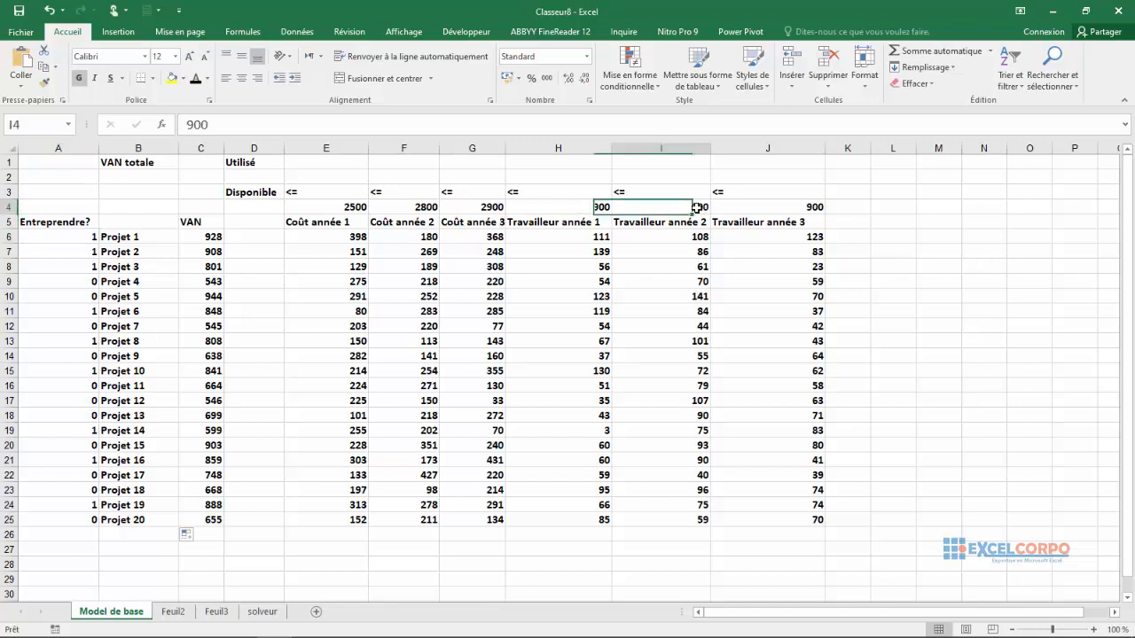
{"action": "left_click", "coordinate": [297, 162]}
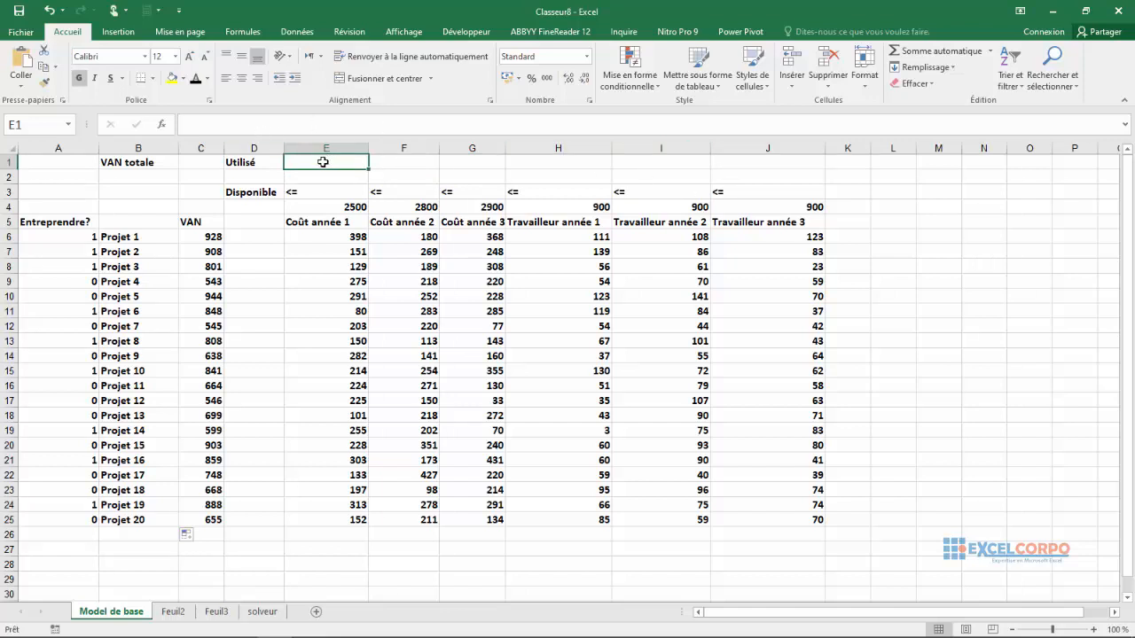
{"action": "left_click_drag", "start_coordinate": [322, 162], "coordinate": [763, 155]}
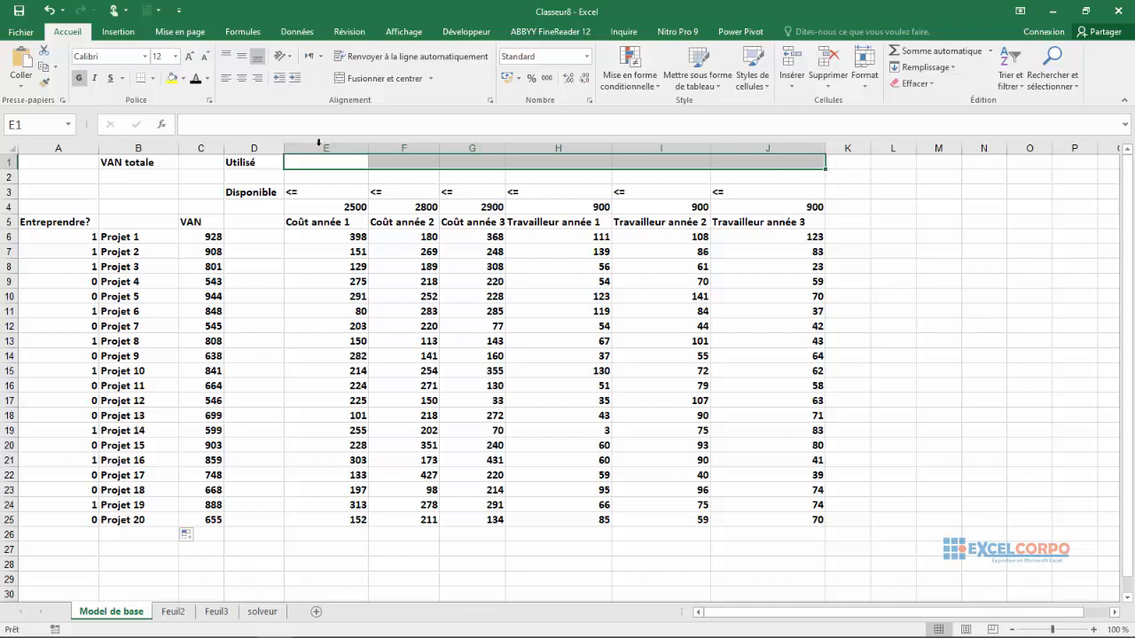
{"action": "left_click", "coordinate": [318, 144]}
{"action": "left_click", "coordinate": [311, 162]}
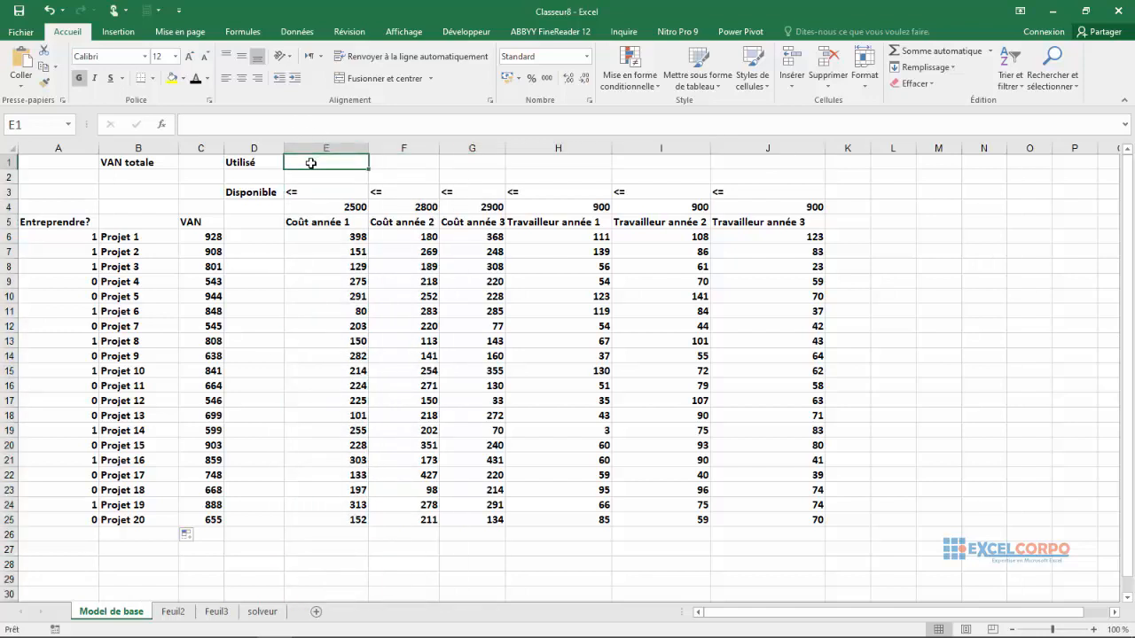
{"action": "left_click_drag", "start_coordinate": [311, 163], "coordinate": [485, 169]}
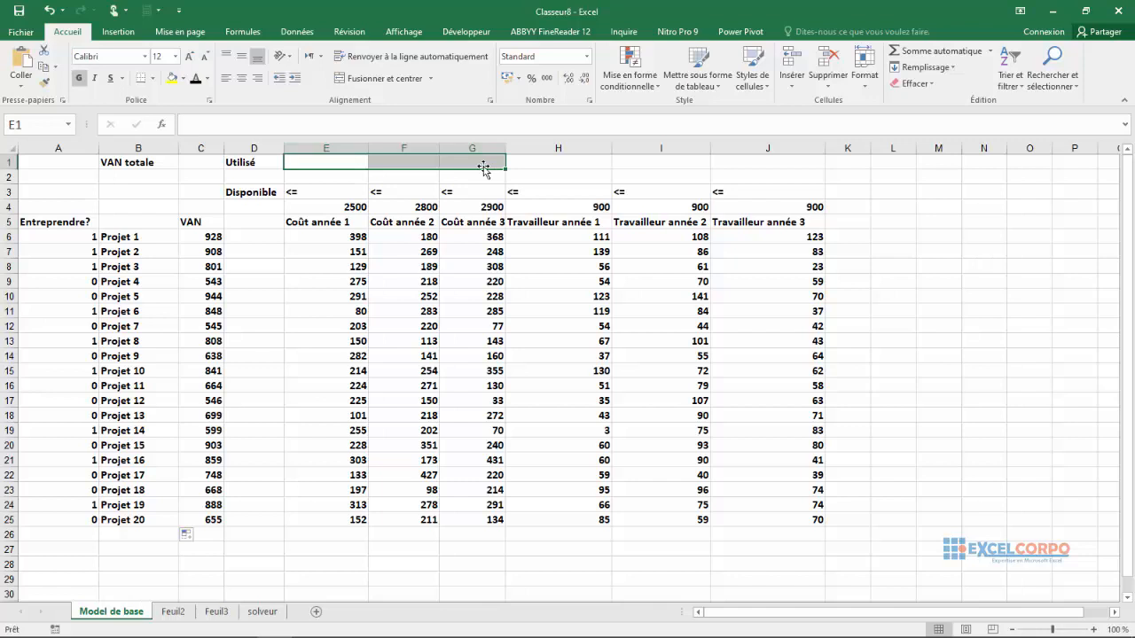
{"action": "left_click", "coordinate": [326, 209]}
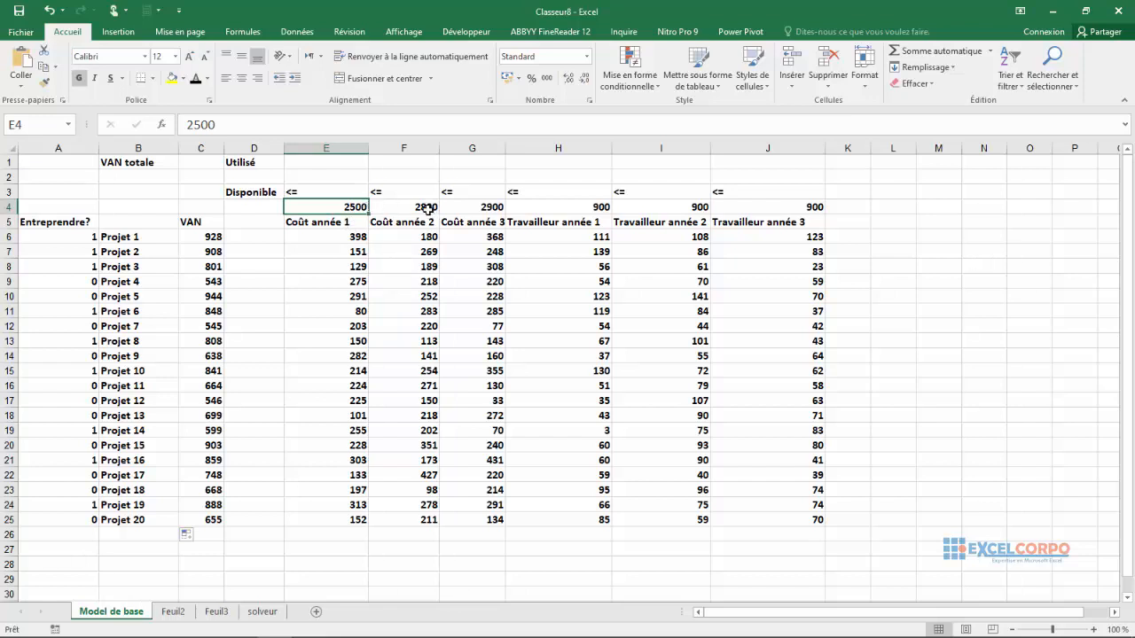
{"action": "left_click", "coordinate": [586, 205]}
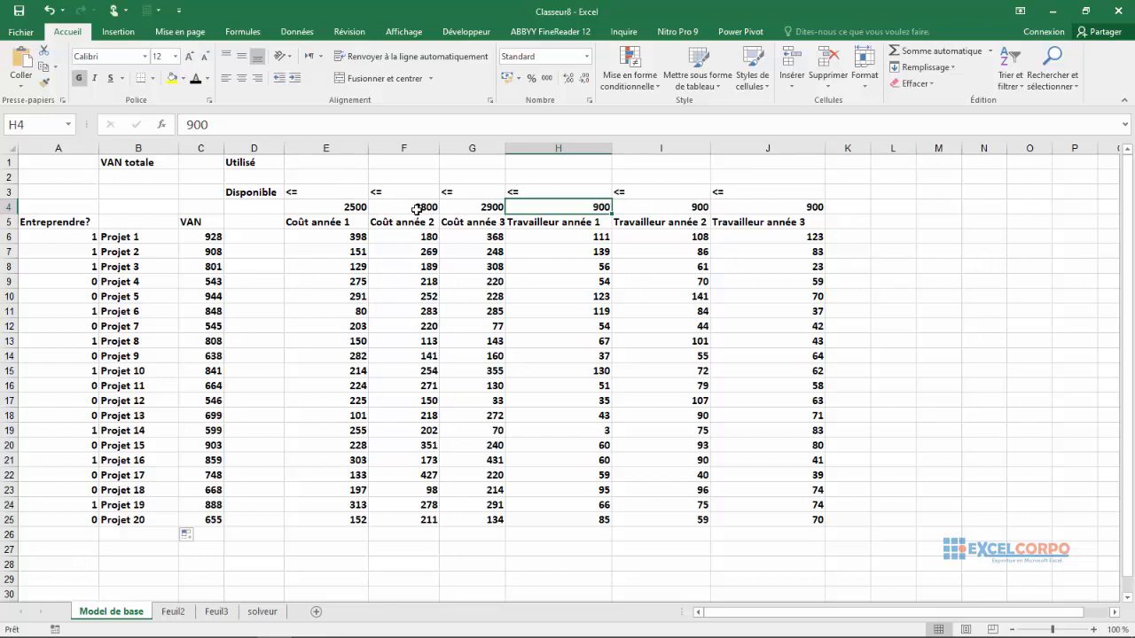
{"action": "left_click", "coordinate": [323, 165]}
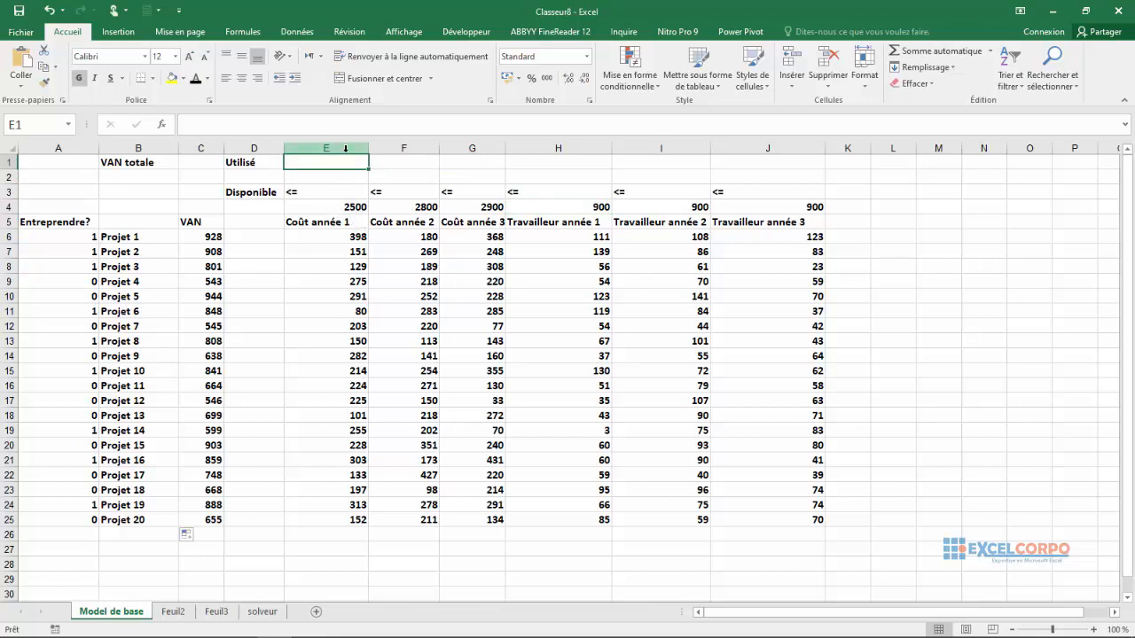
{"action": "left_click", "coordinate": [417, 168]}
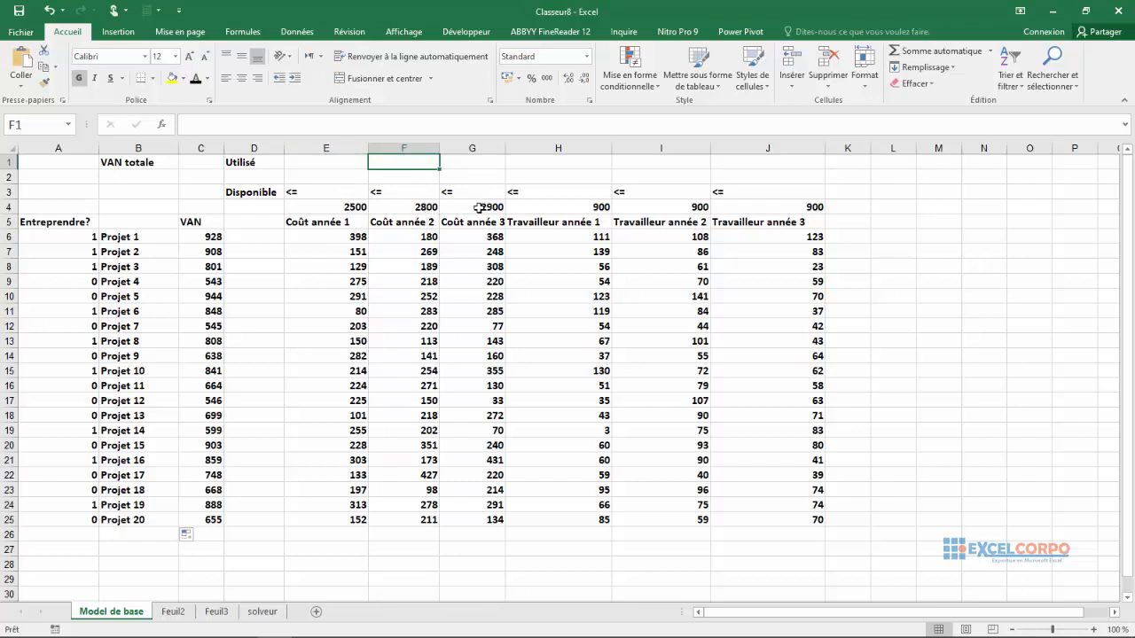
{"action": "left_click", "coordinate": [478, 208]}
{"action": "left_click", "coordinate": [471, 164]}
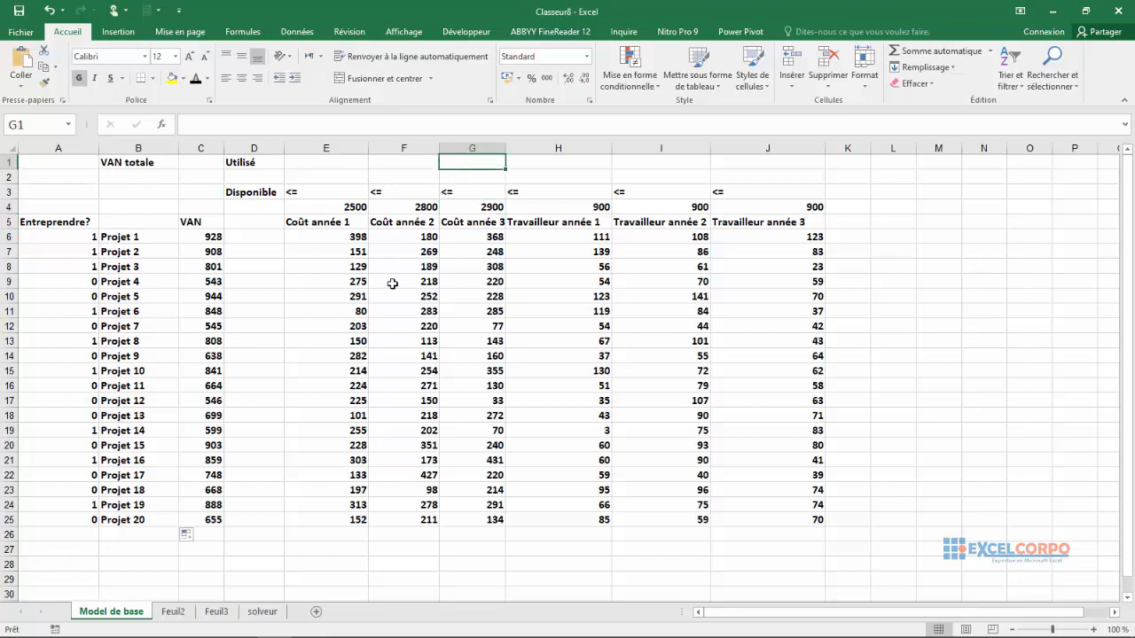
{"action": "left_click", "coordinate": [305, 163]}
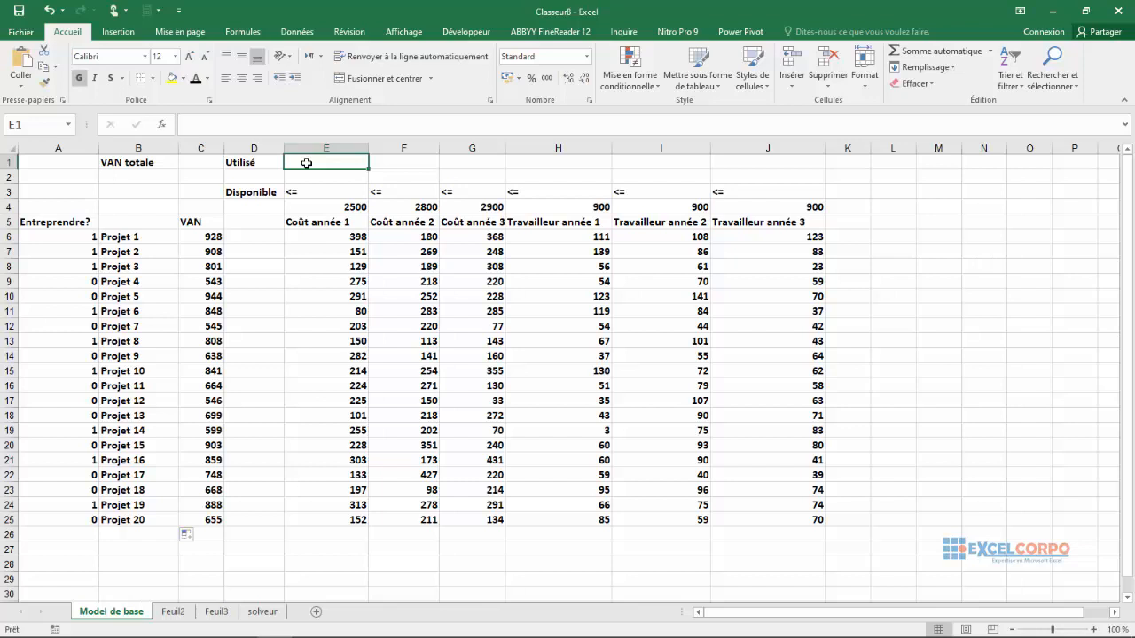
Review the VAN totale cell B2 together with the 0/1 project choices in the Entreprendre? column
{"action": "left_click", "coordinate": [153, 177]}
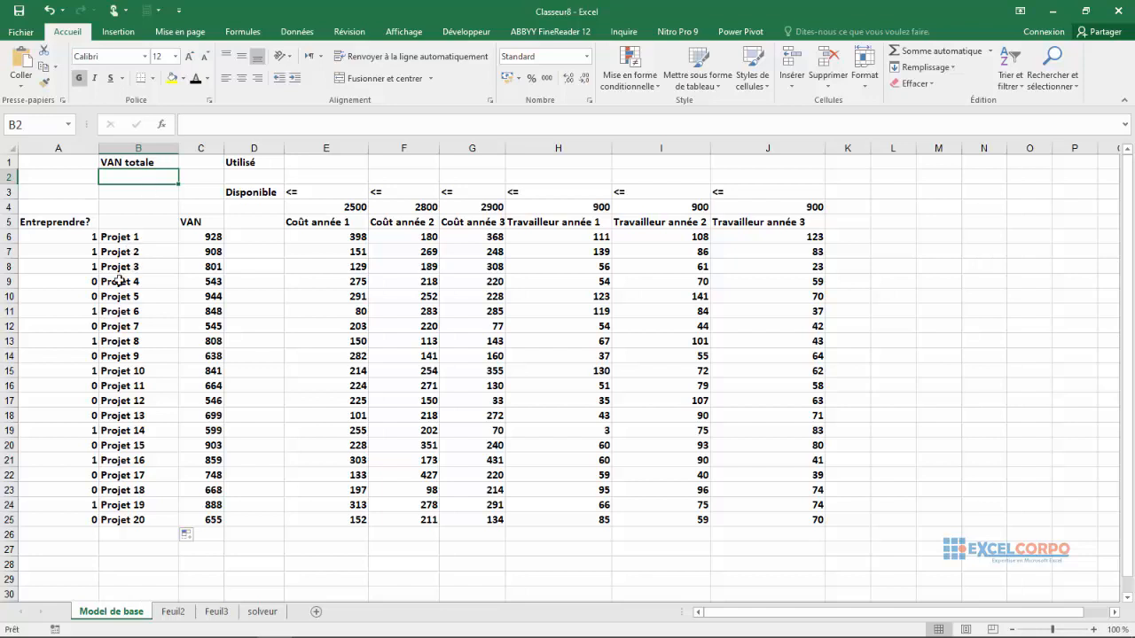
{"action": "left_click", "coordinate": [73, 242]}
{"action": "left_click", "coordinate": [71, 253]}
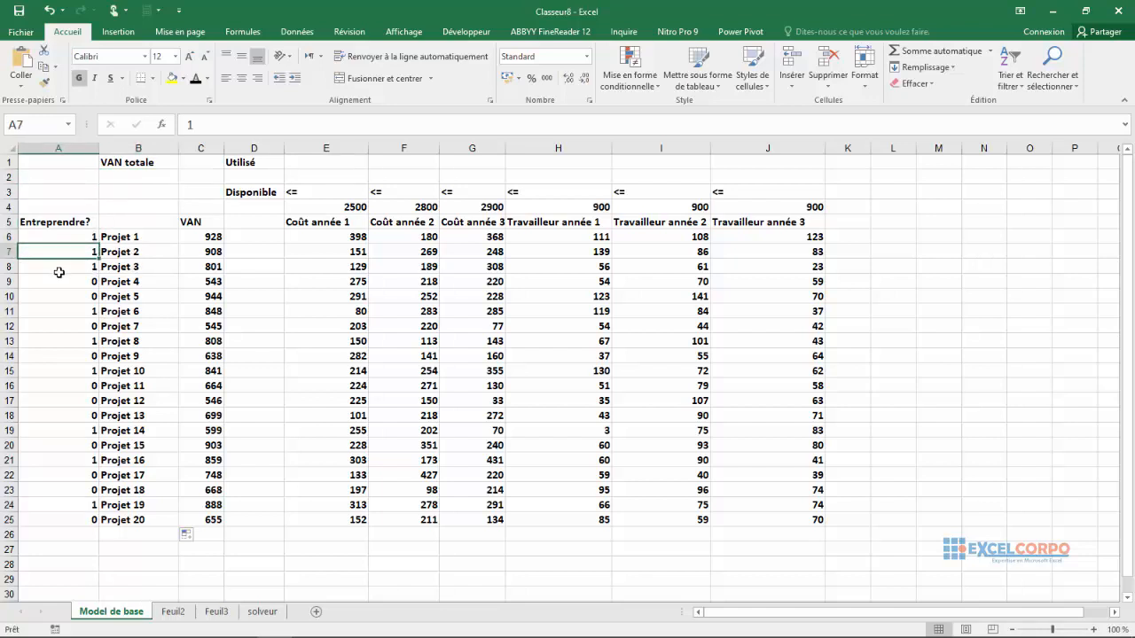
{"action": "left_click", "coordinate": [59, 270]}
{"action": "left_click", "coordinate": [57, 285]}
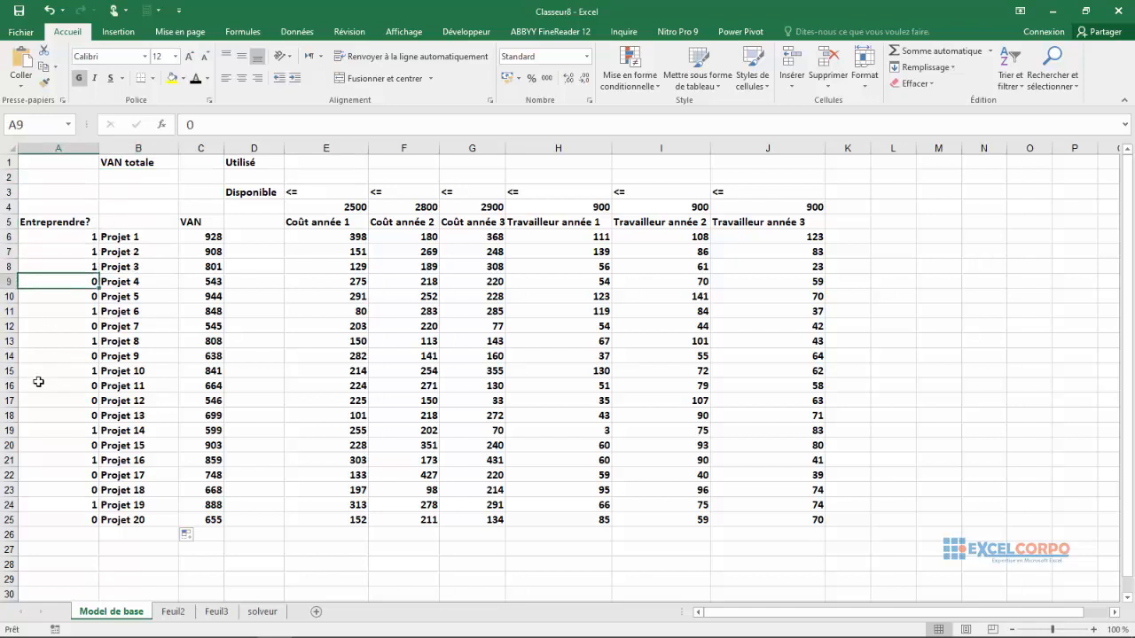
{"action": "left_click", "coordinate": [70, 235]}
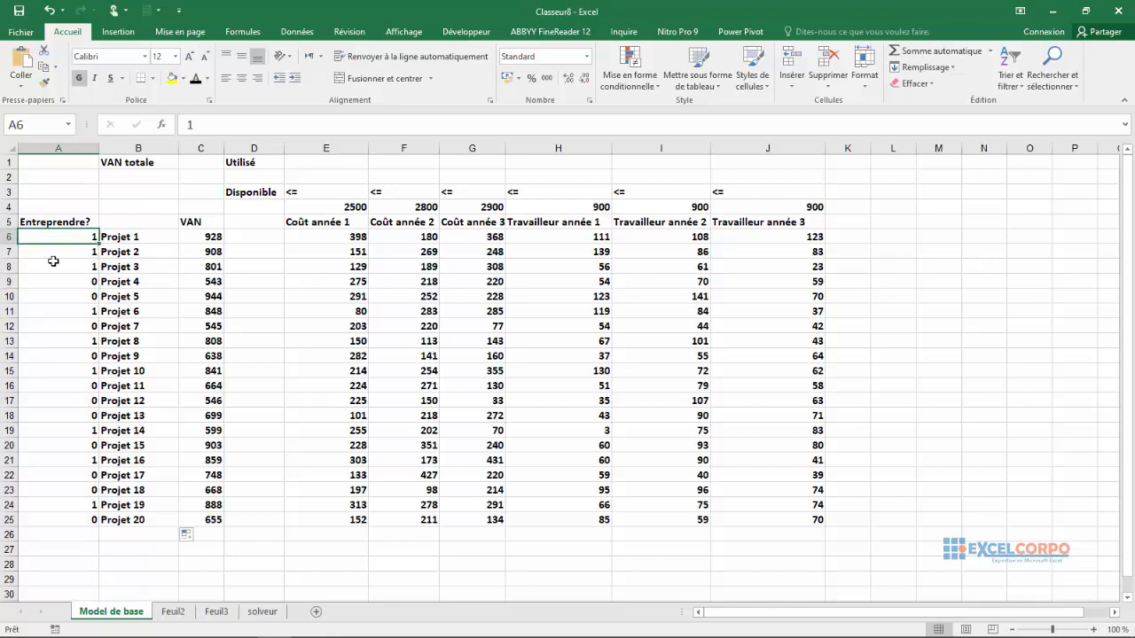
{"action": "left_click", "coordinate": [53, 257]}
{"action": "left_click", "coordinate": [48, 265]}
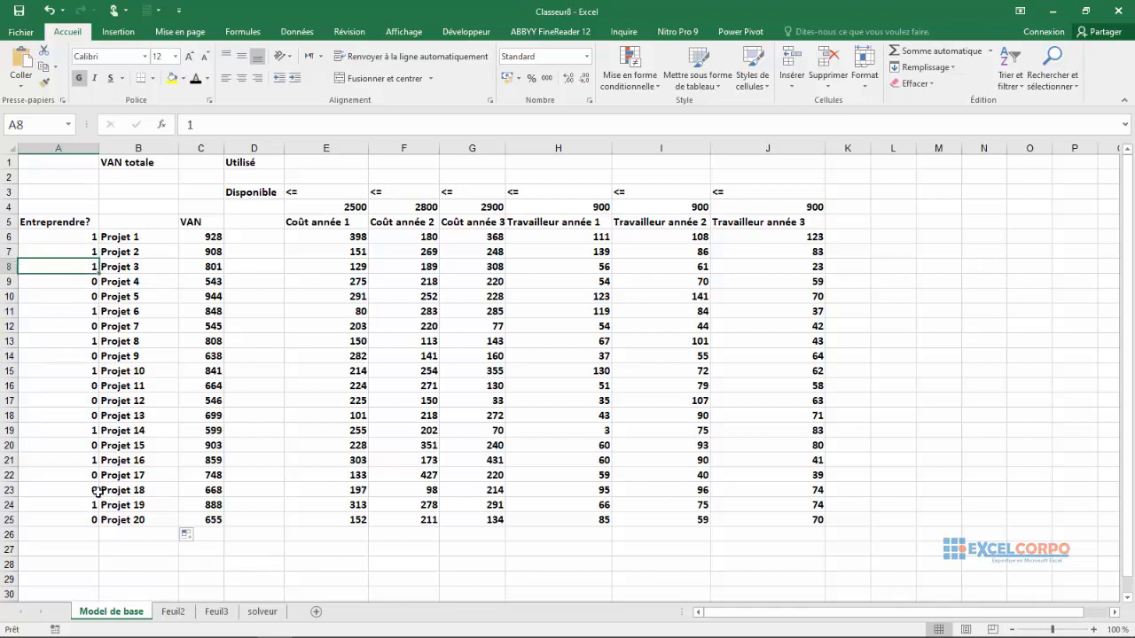
{"action": "left_click", "coordinate": [62, 410]}
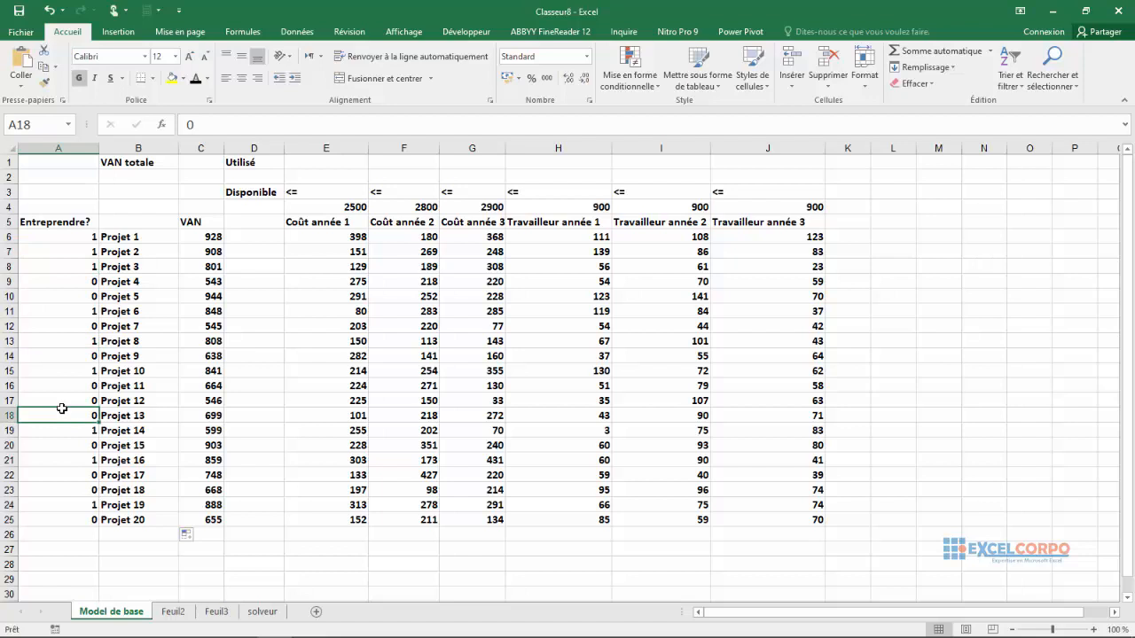
{"action": "left_click", "coordinate": [133, 175]}
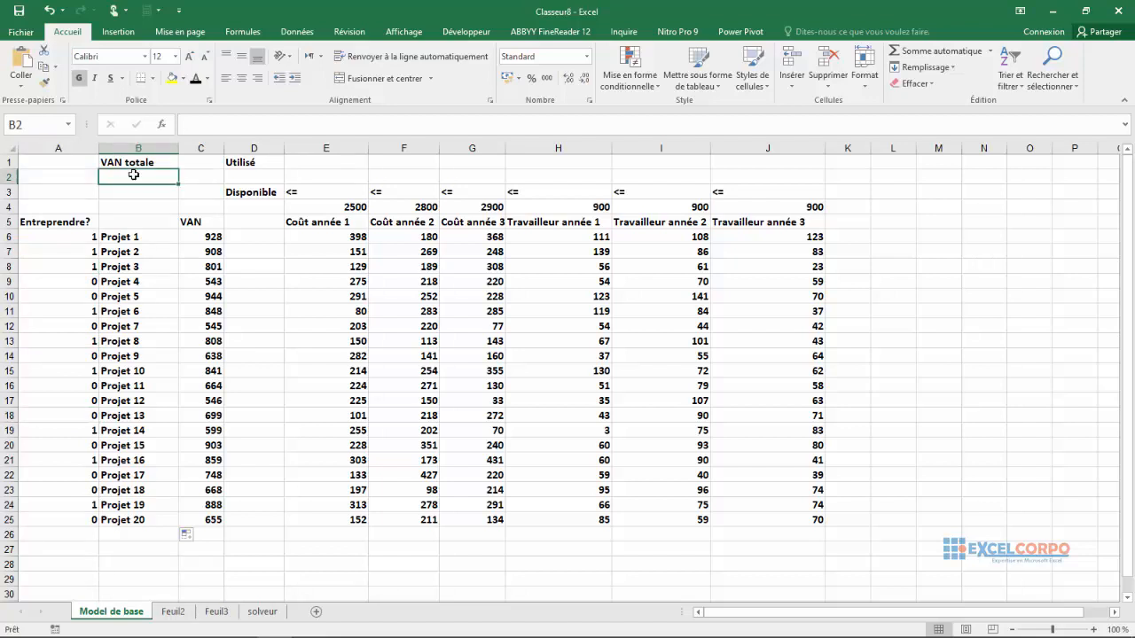
Examine the 0/1 choices in the Entreprendre? column alongside each project's value in the VAN column, C6:C25
{"action": "left_click", "coordinate": [55, 239]}
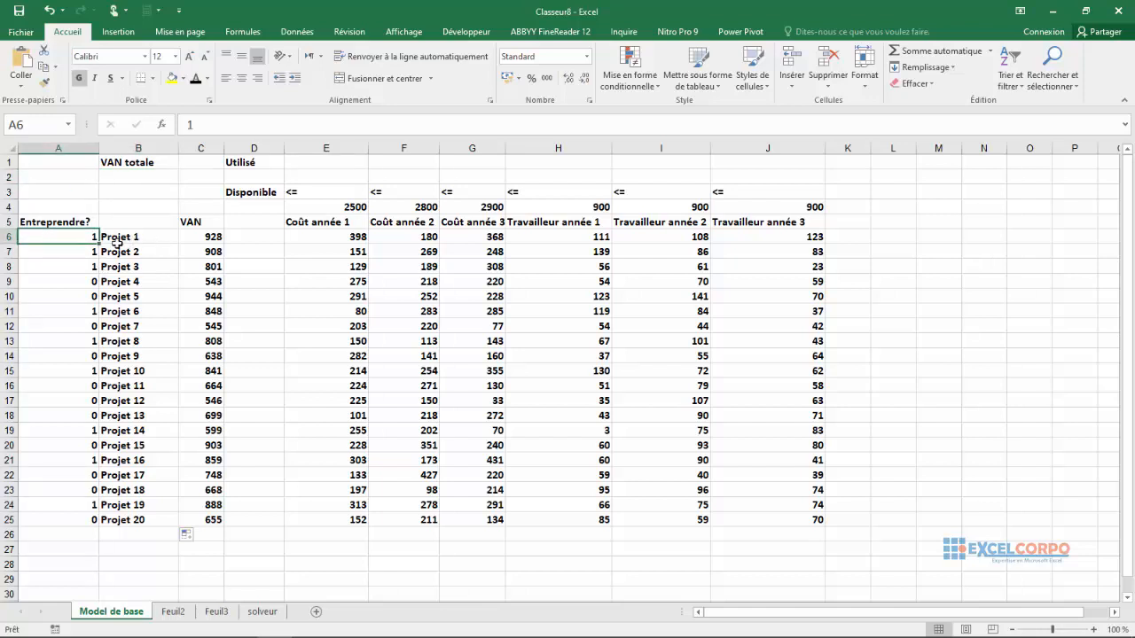
{"action": "left_click", "coordinate": [58, 281]}
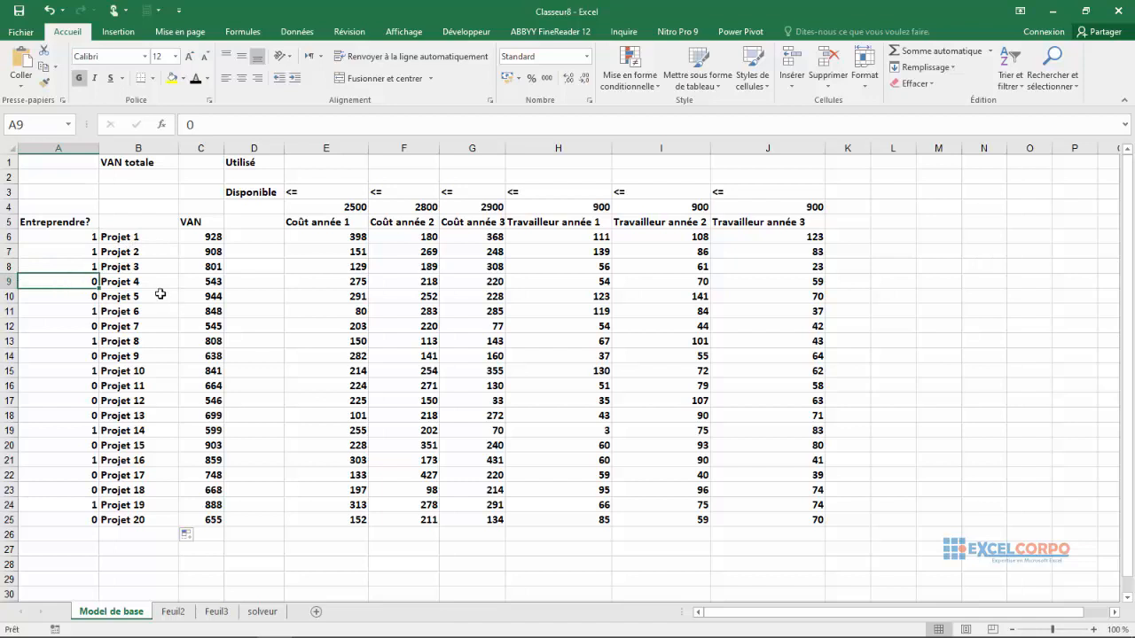
{"action": "left_click", "coordinate": [203, 236]}
{"action": "left_click", "coordinate": [184, 280]}
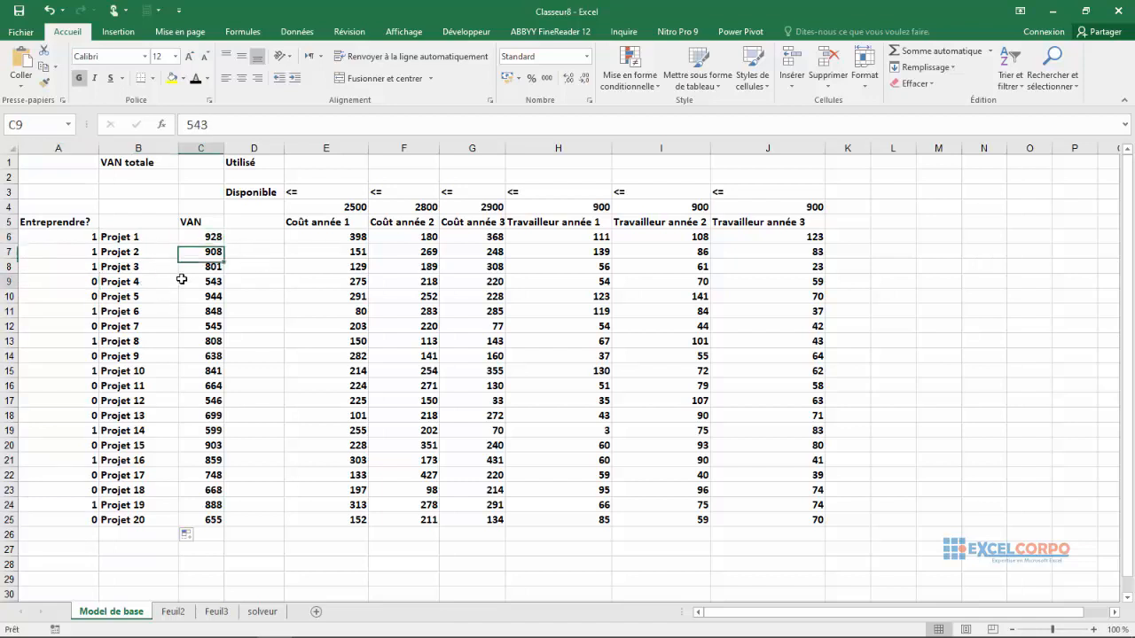
{"action": "left_click", "coordinate": [196, 322]}
{"action": "left_click", "coordinate": [188, 400]}
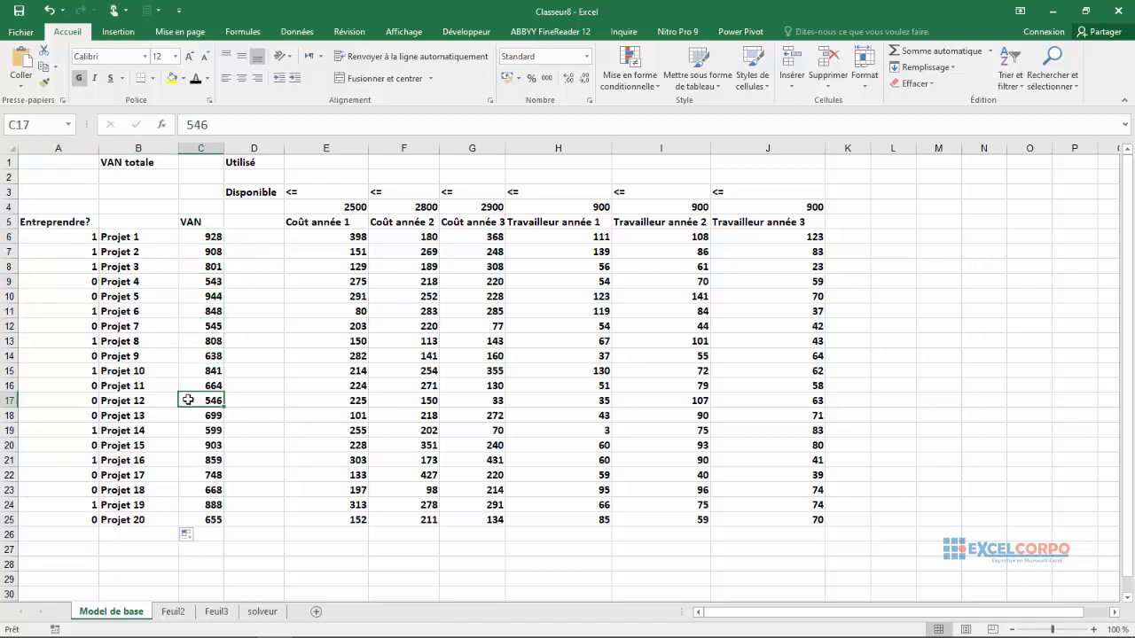
{"action": "left_click", "coordinate": [193, 494]}
{"action": "left_click", "coordinate": [212, 401]}
{"action": "left_click", "coordinate": [204, 520]}
{"action": "left_click", "coordinate": [212, 357]}
{"action": "left_click_drag", "start_coordinate": [212, 356], "coordinate": [206, 254]}
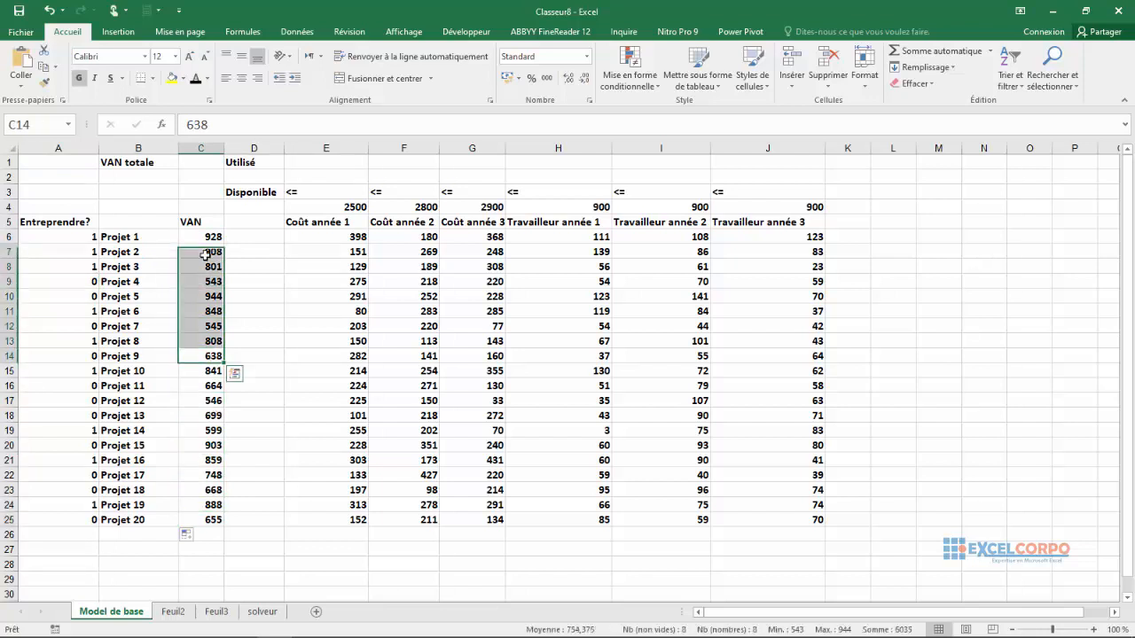
{"action": "left_click", "coordinate": [206, 253]}
{"action": "left_click", "coordinate": [213, 238]}
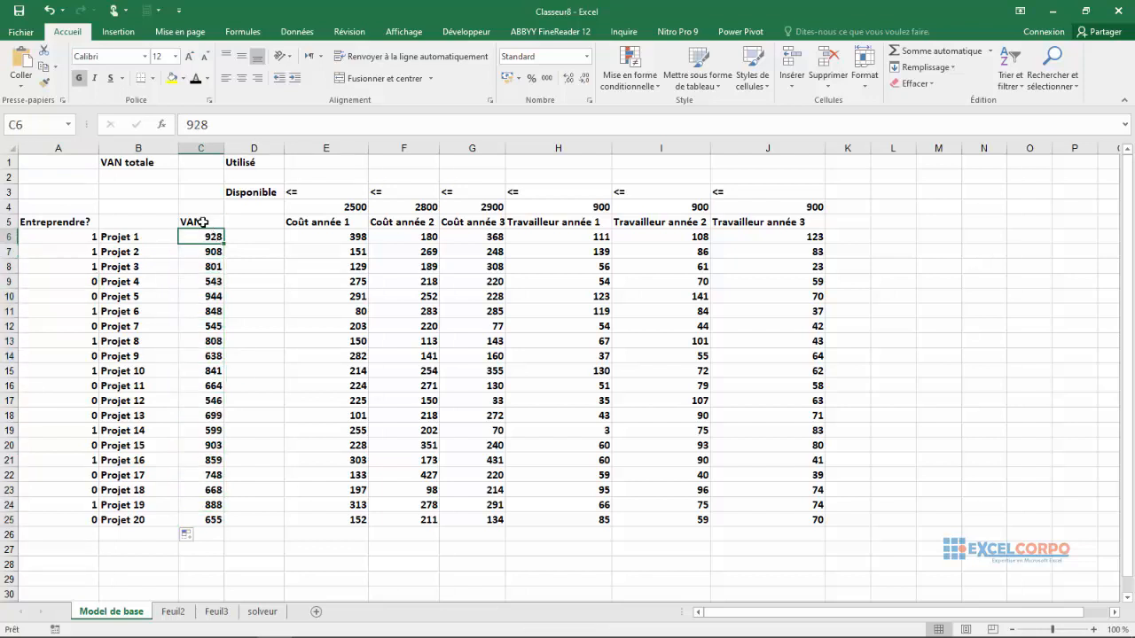
Check which cells the named ranges Entreprendre? and VAN cover by selecting each range by its name
{"action": "left_click", "coordinate": [66, 126]}
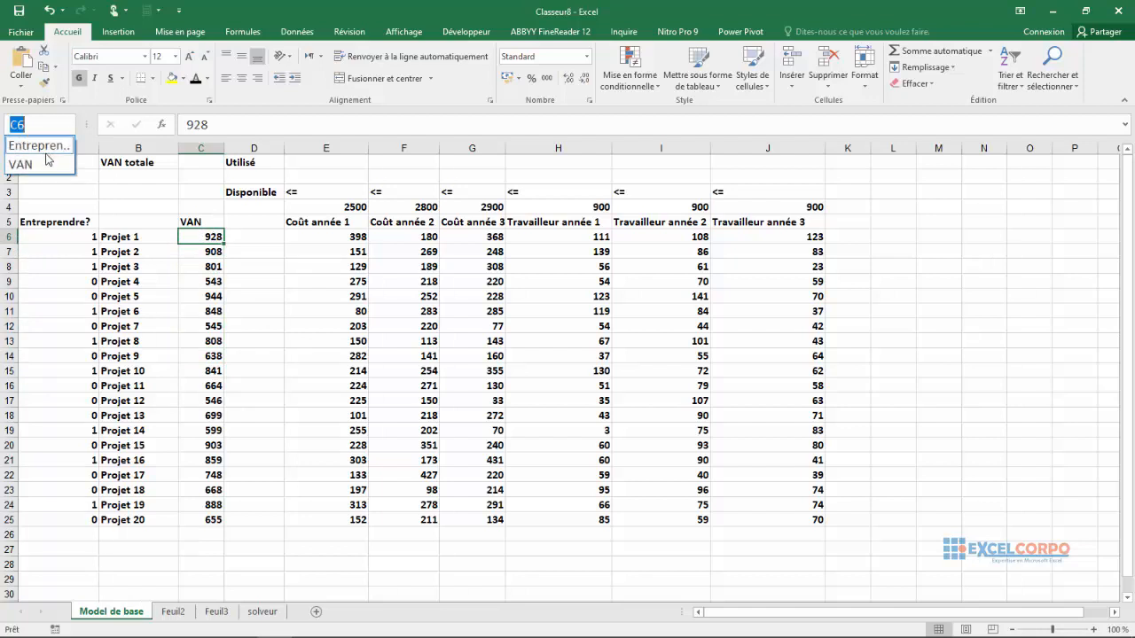
{"action": "left_click", "coordinate": [40, 147]}
{"action": "left_click", "coordinate": [69, 125]}
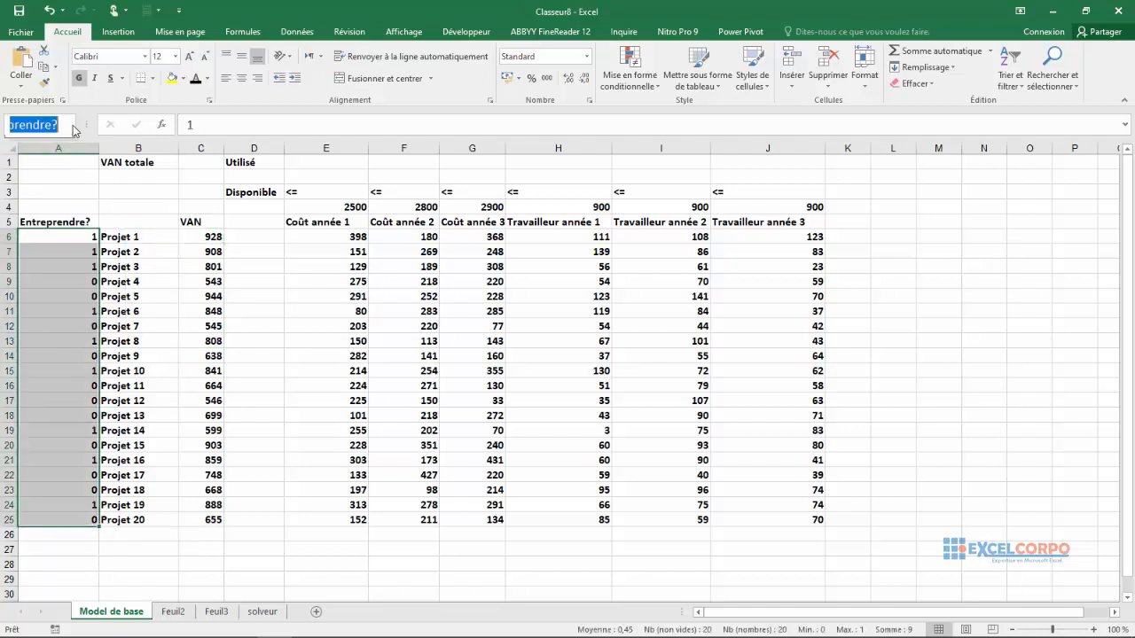
{"action": "left_click", "coordinate": [51, 172]}
{"action": "left_click", "coordinate": [51, 167]}
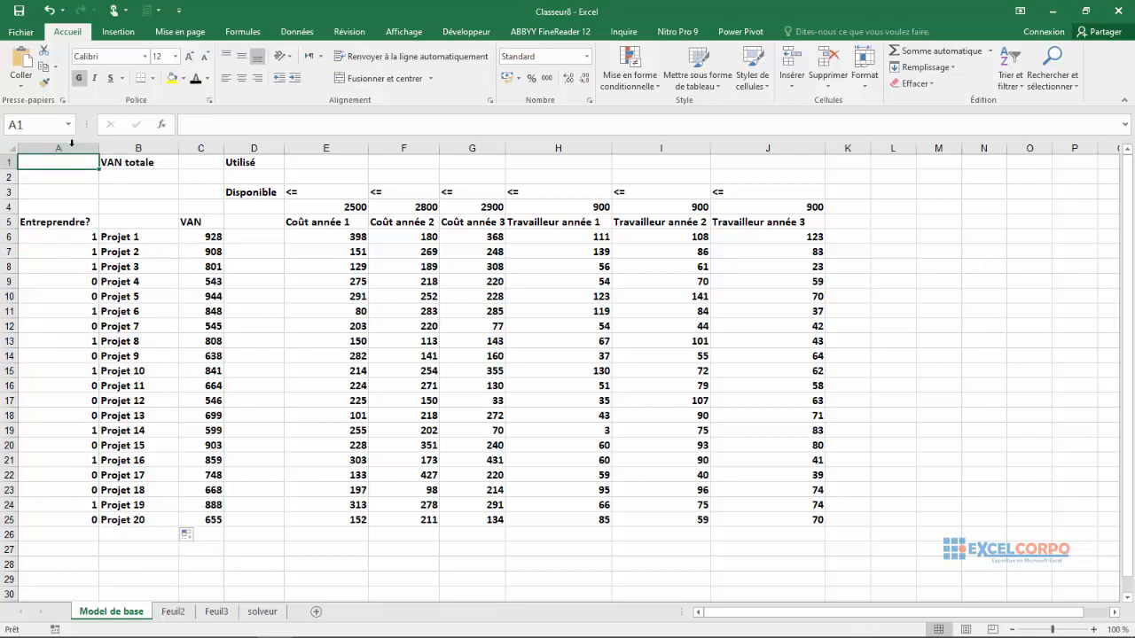
{"action": "left_click", "coordinate": [69, 125]}
{"action": "left_click", "coordinate": [50, 178]}
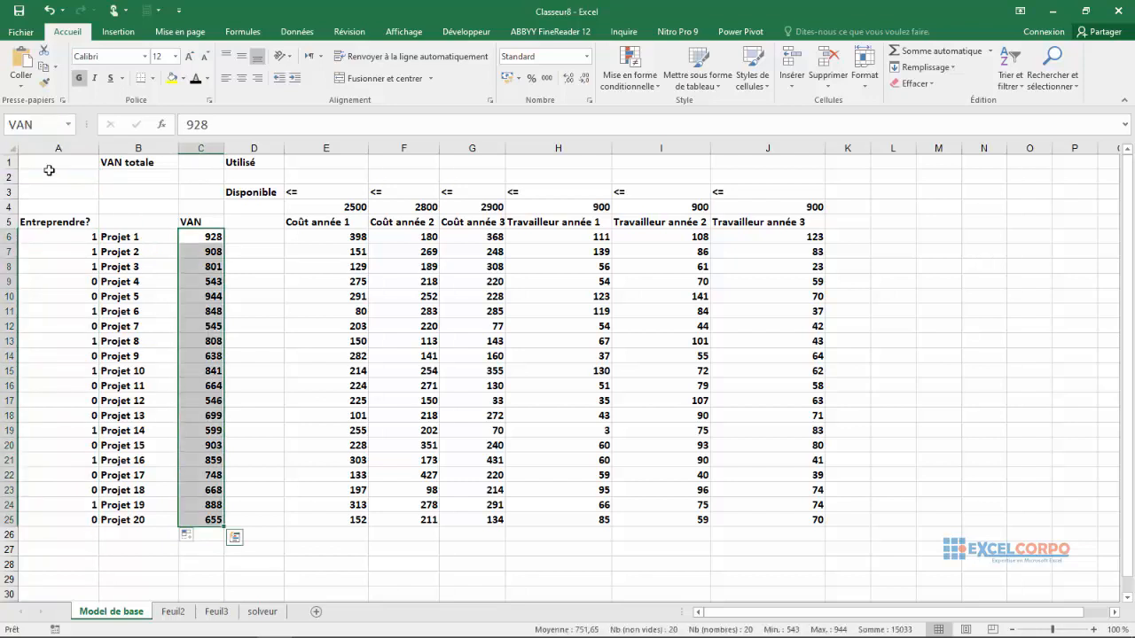
{"action": "left_click", "coordinate": [68, 125]}
{"action": "left_click", "coordinate": [36, 142]}
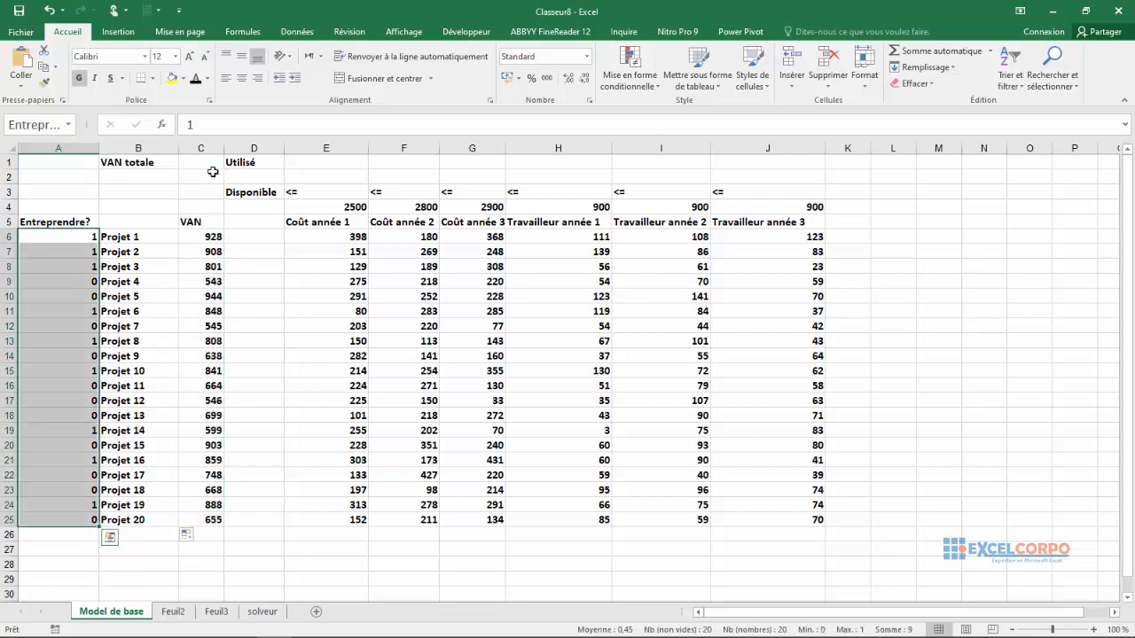
Enter =SOMME(Entreprendre?;VAN) in B2 as the VAN totale and review the formula with its Entreprendre? range A6:A25
{"action": "left_click", "coordinate": [157, 174]}
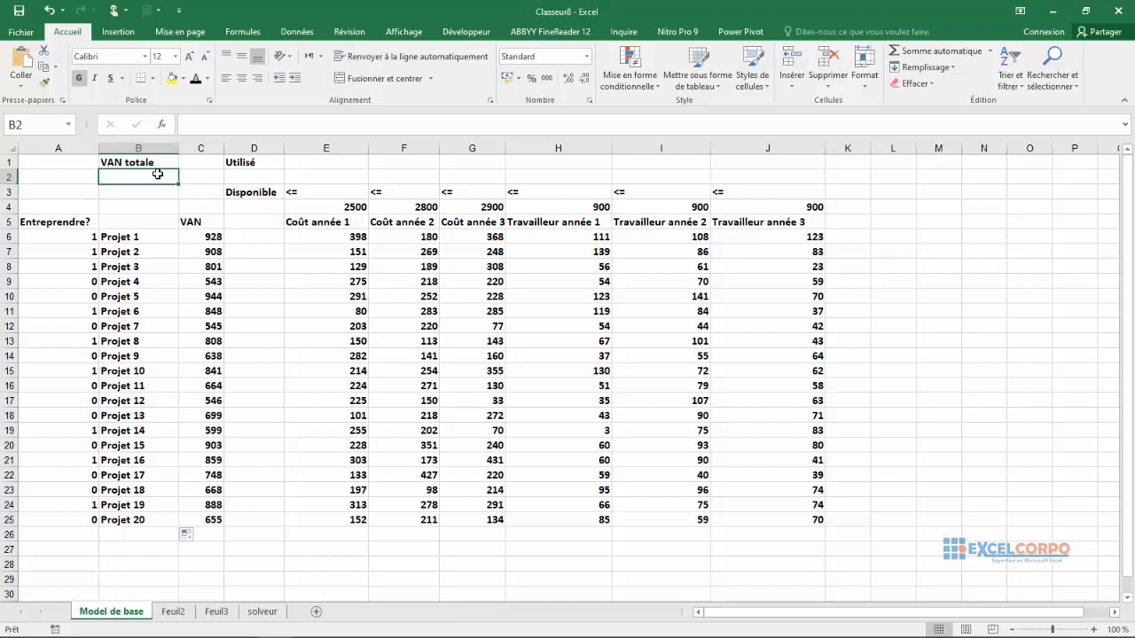
{"action": "type", "text": "=s"}
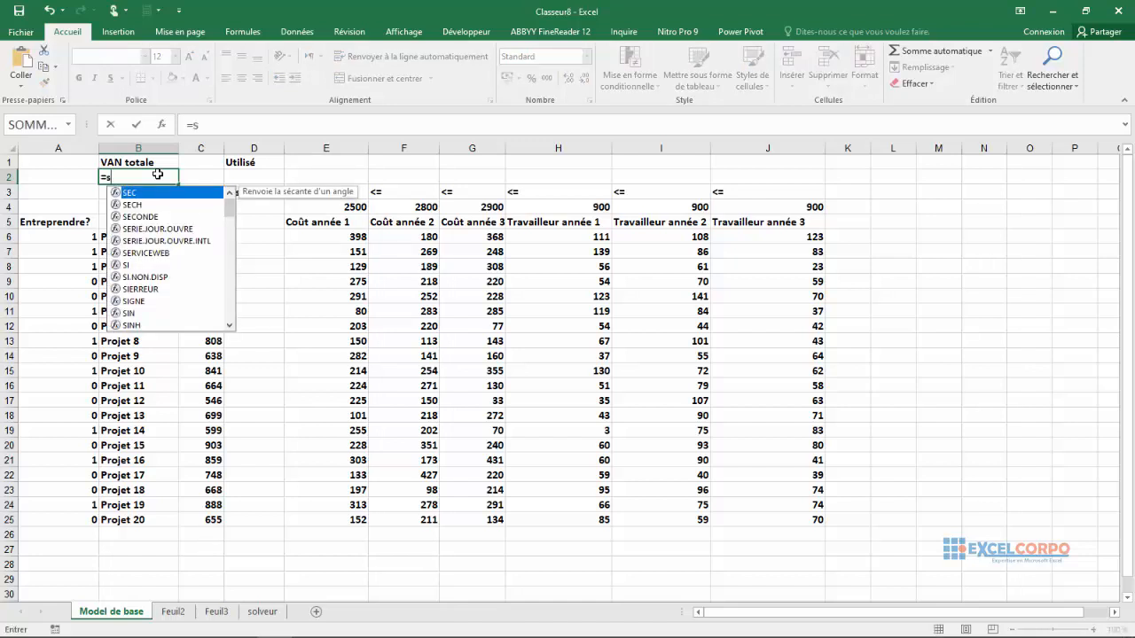
{"action": "type", "text": "omm"}
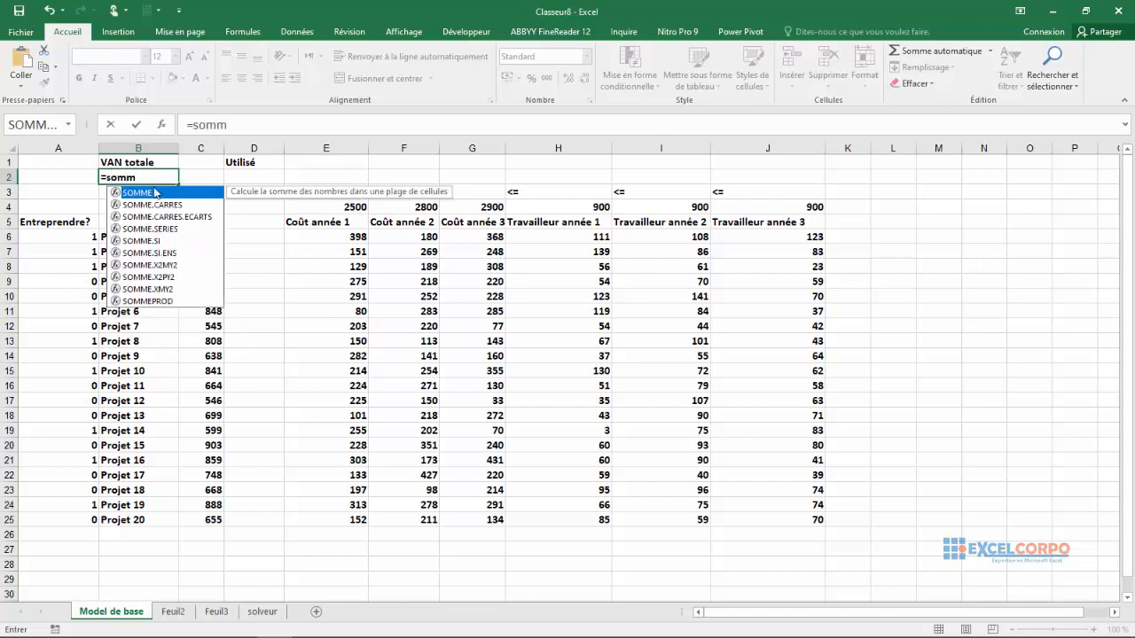
{"action": "double_click", "coordinate": [137, 193]}
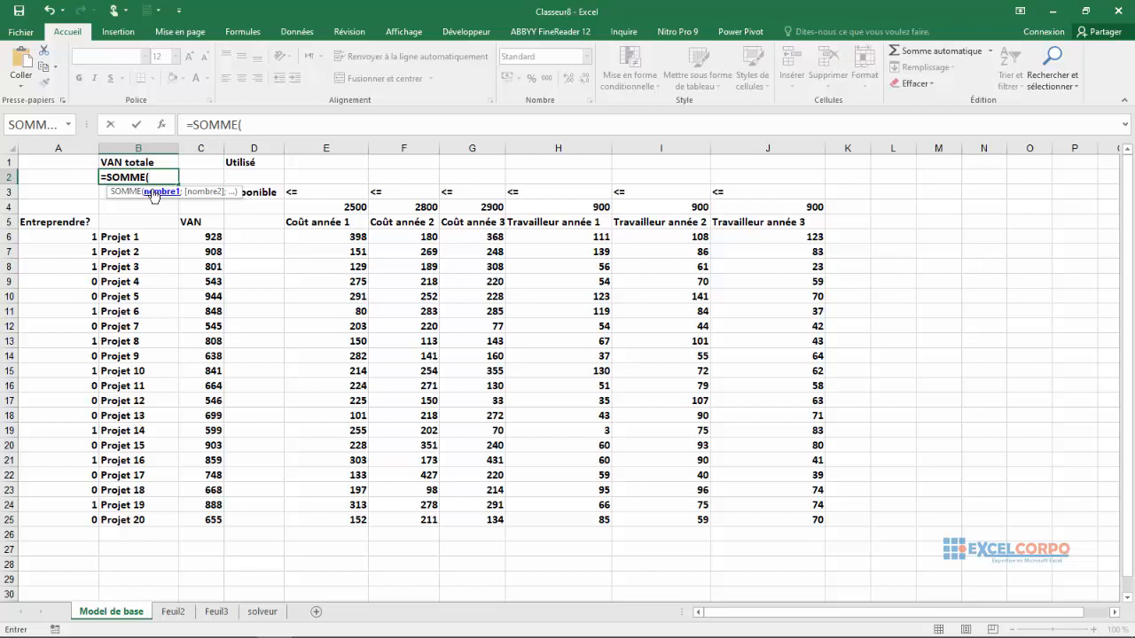
{"action": "type", "text": "e"}
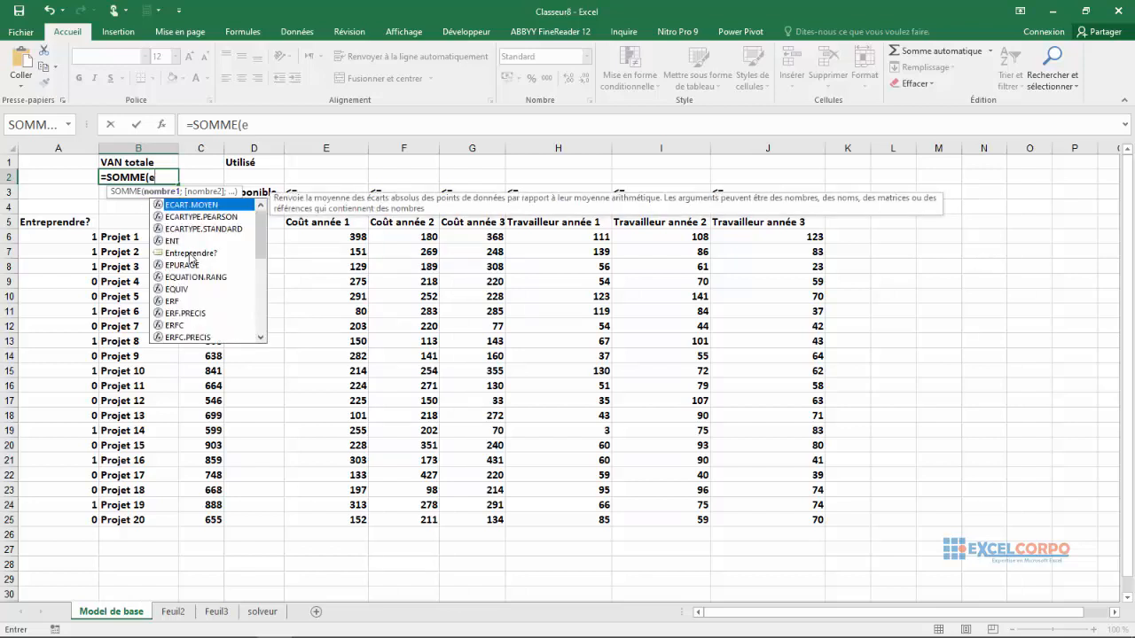
{"action": "double_click", "coordinate": [193, 253]}
{"action": "type", "text": ";v"}
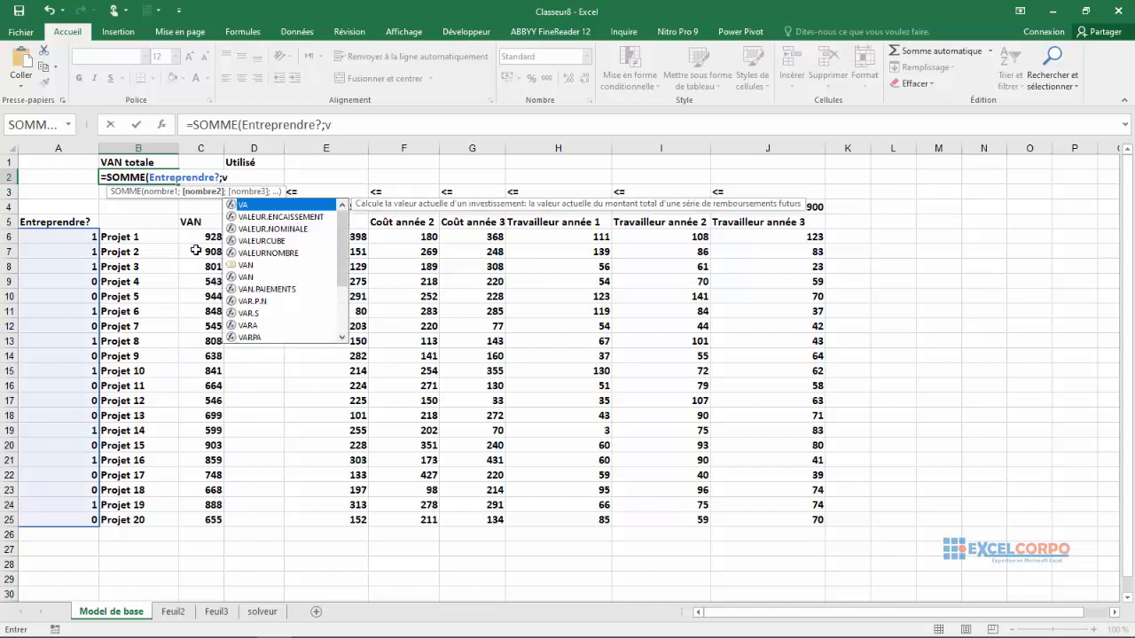
{"action": "left_click", "coordinate": [249, 267]}
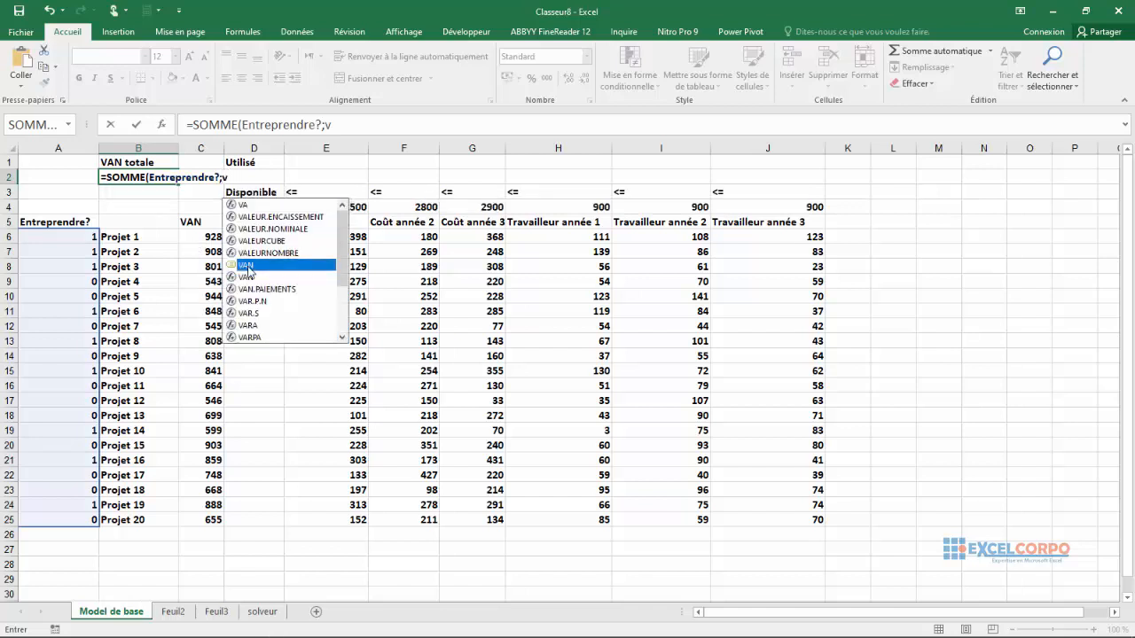
{"action": "double_click", "coordinate": [249, 266]}
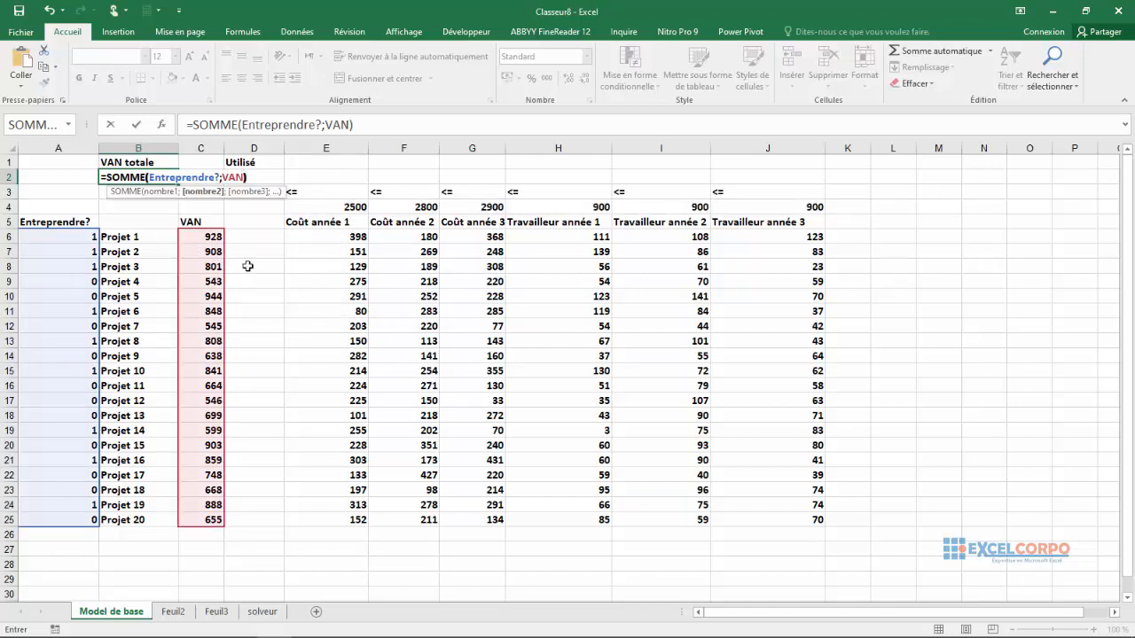
{"action": "key", "text": "Return"}
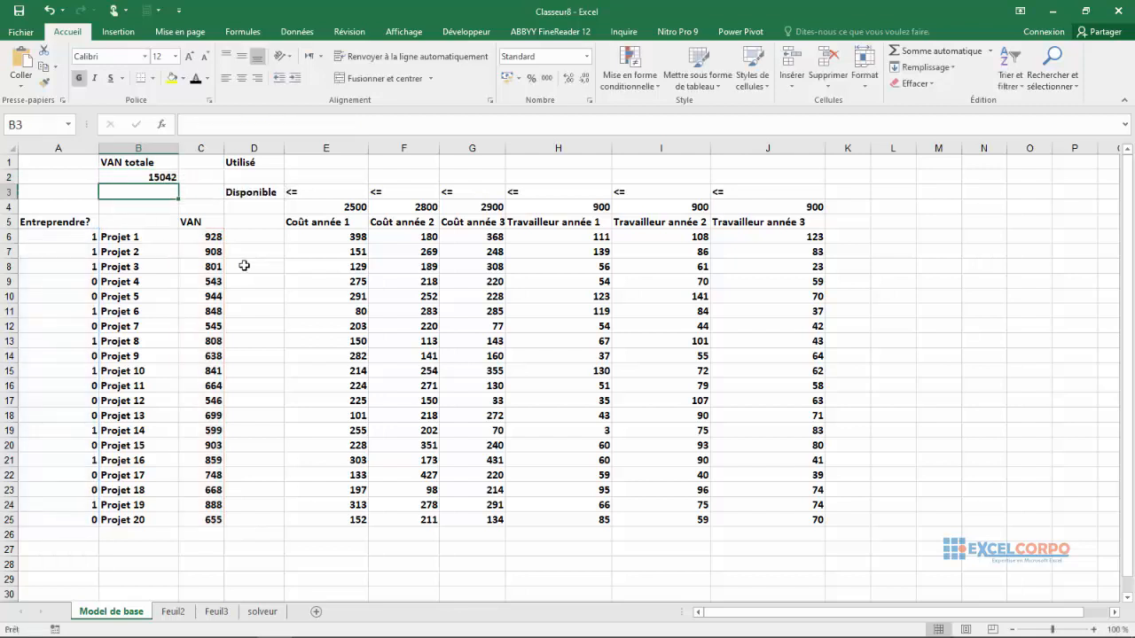
{"action": "left_click", "coordinate": [141, 174]}
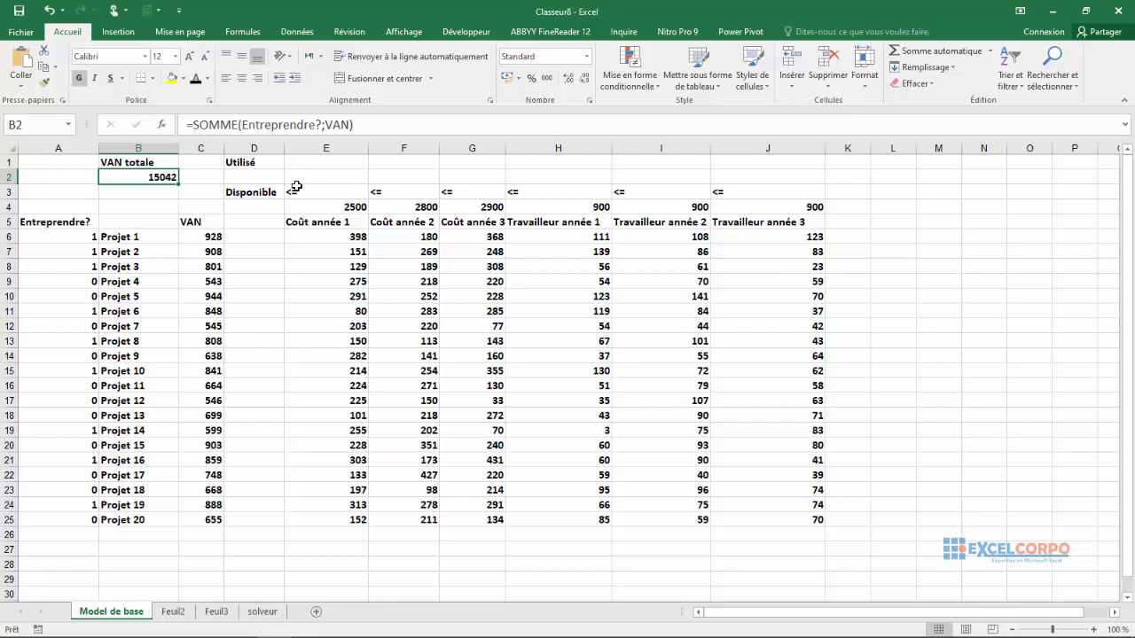
{"action": "left_click", "coordinate": [56, 239]}
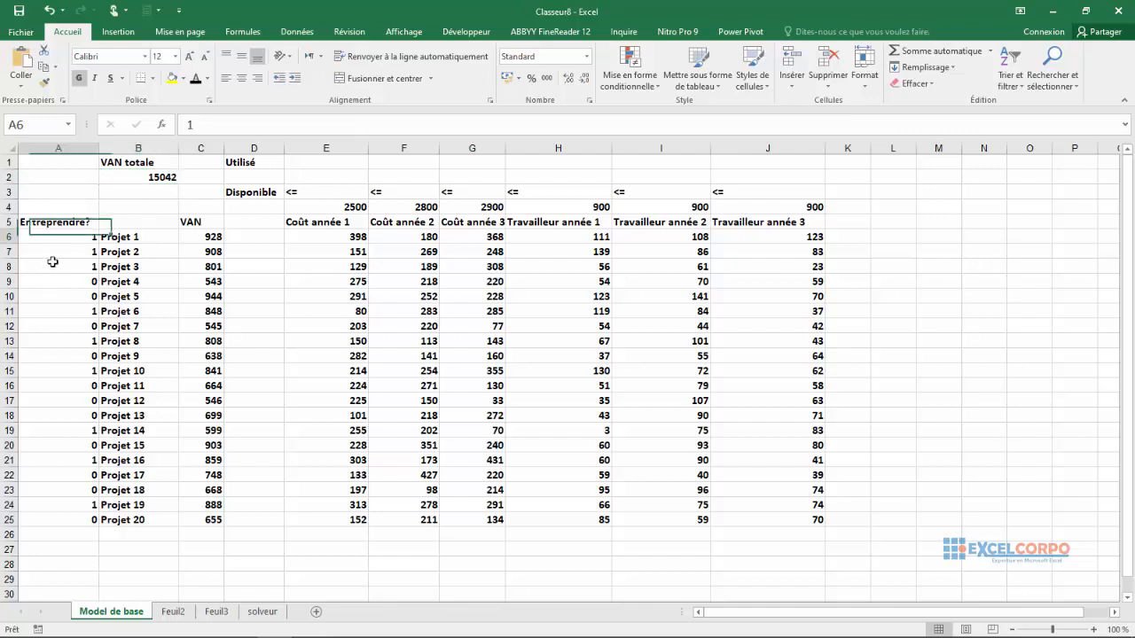
{"action": "left_click_drag", "start_coordinate": [54, 262], "coordinate": [57, 524]}
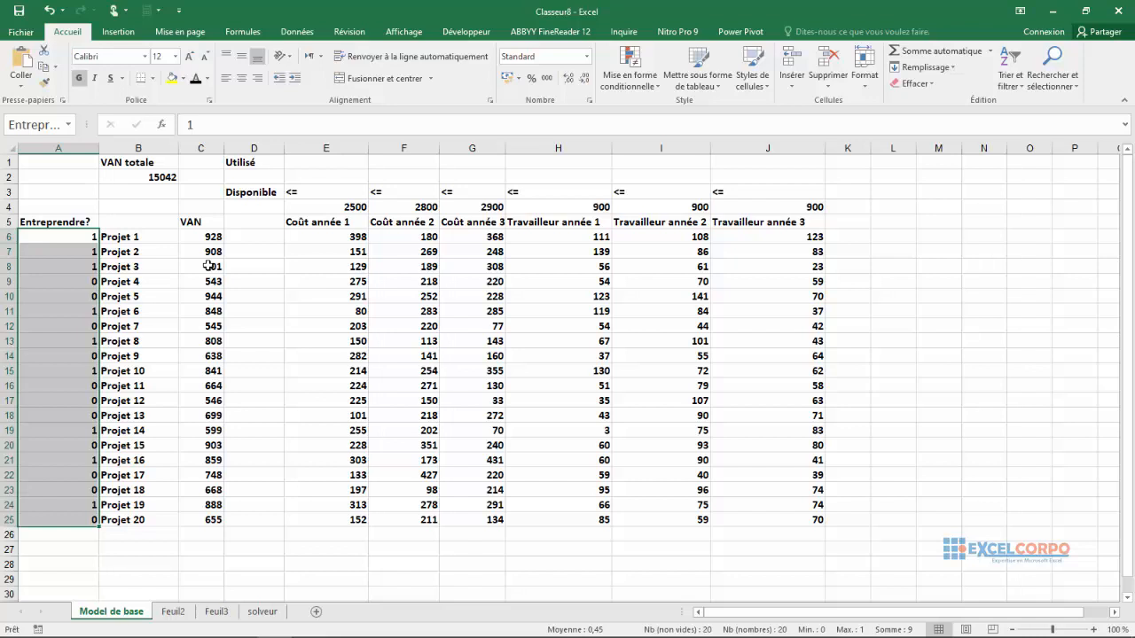
Calculate the year 1 cost used in E2 with =SOMMEPROD(Entreprendre?;E6:E25)
{"action": "left_click", "coordinate": [325, 176]}
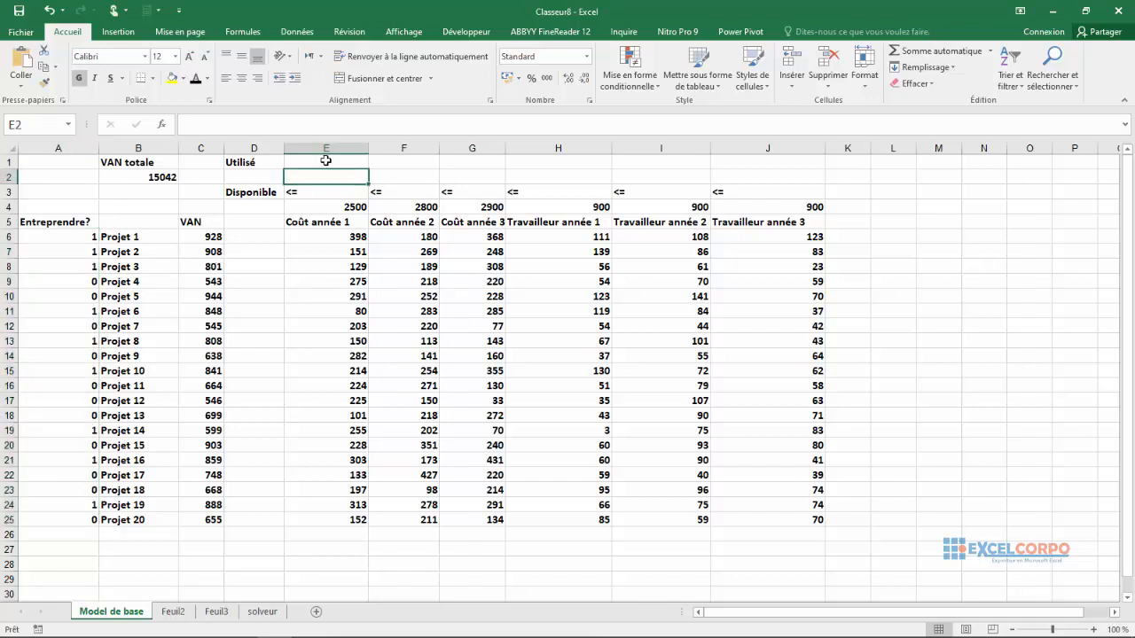
{"action": "left_click", "coordinate": [325, 161]}
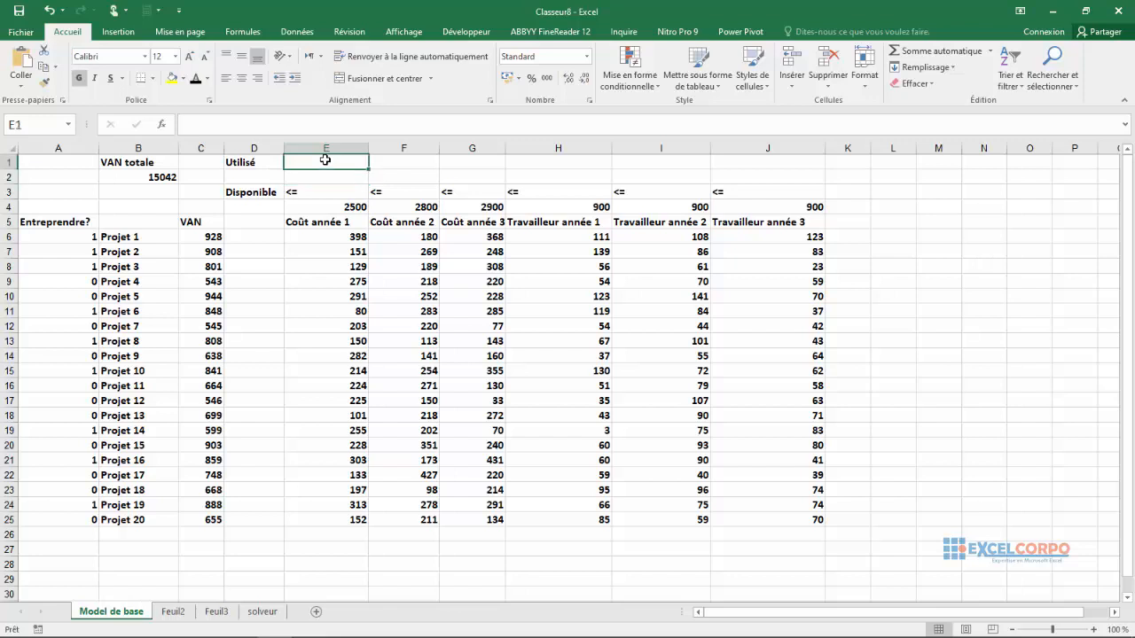
{"action": "left_click", "coordinate": [325, 175]}
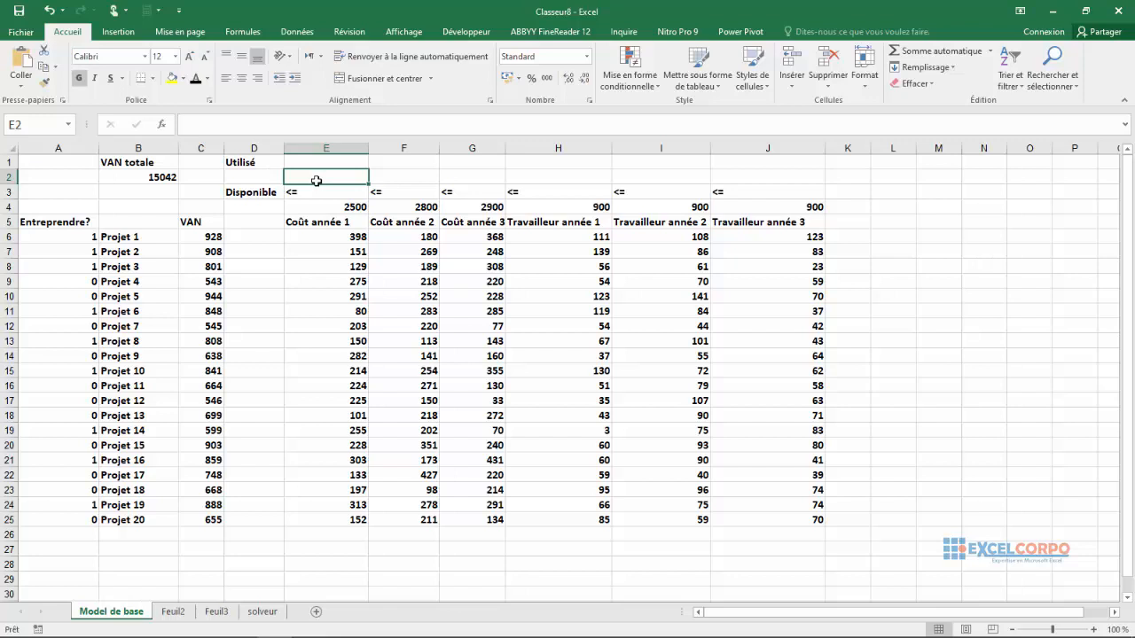
{"action": "type", "text": "=somm"}
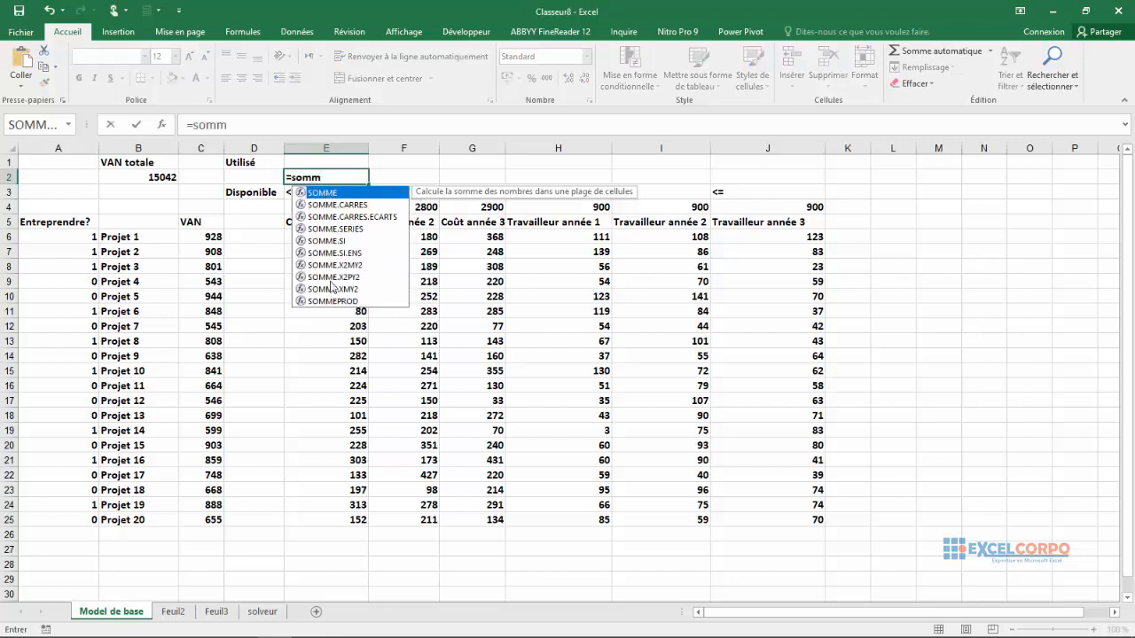
{"action": "double_click", "coordinate": [332, 301]}
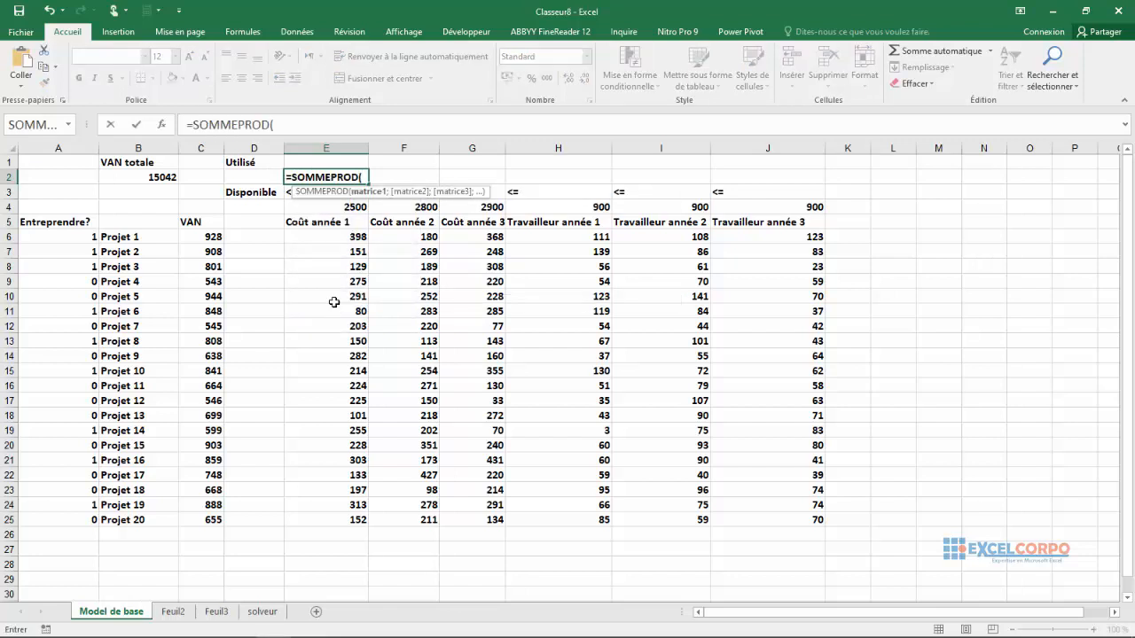
{"action": "type", "text": "e"}
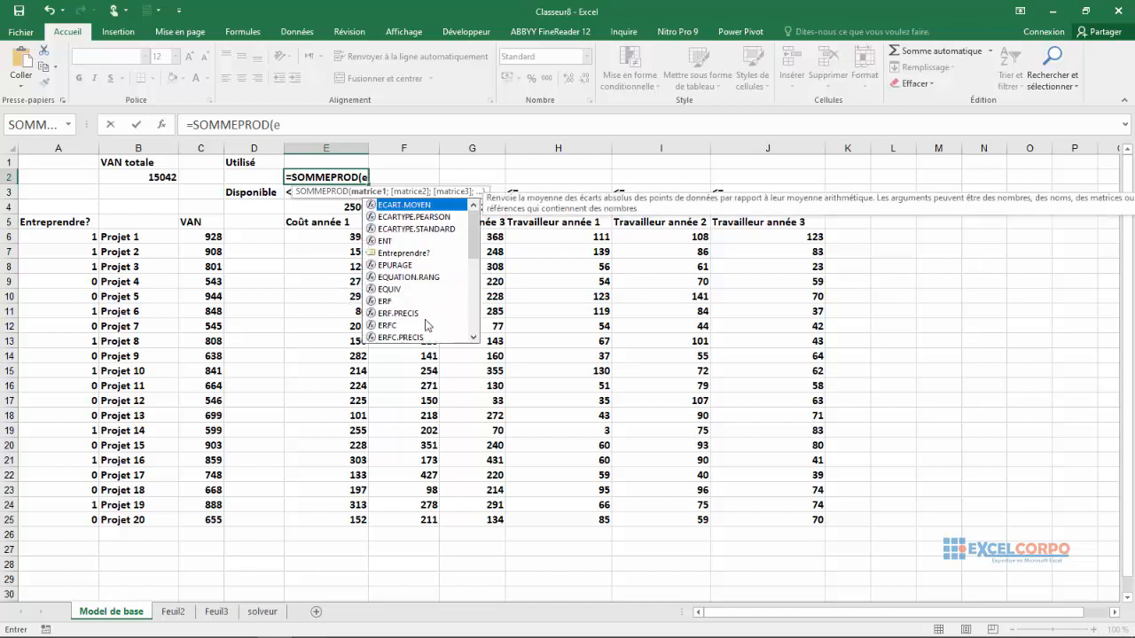
{"action": "double_click", "coordinate": [400, 254]}
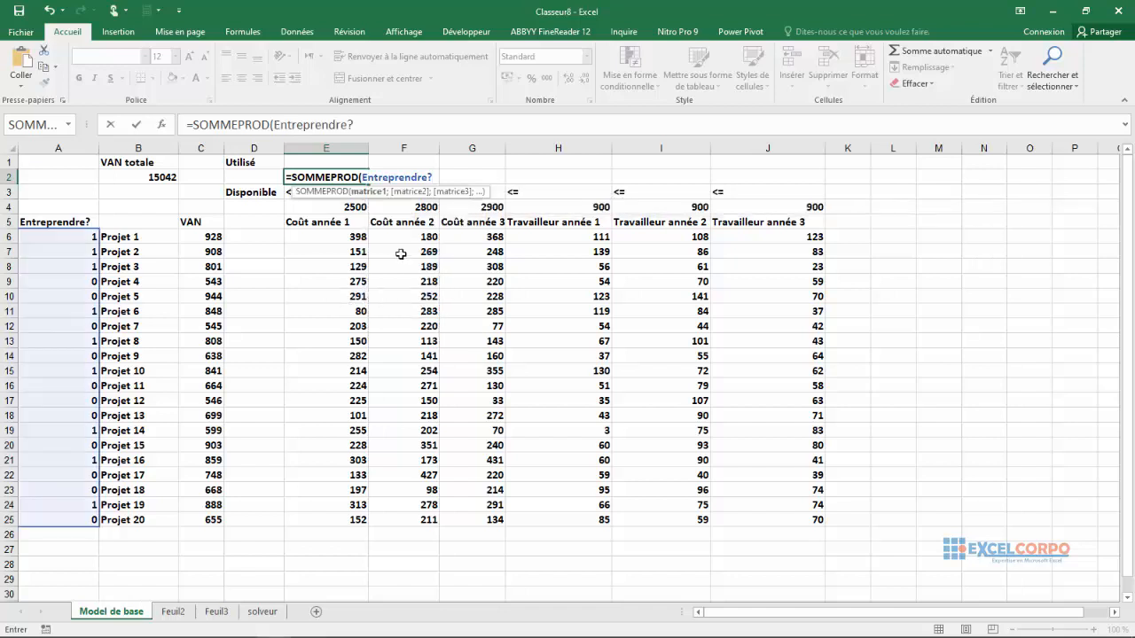
{"action": "type", "text": ";"}
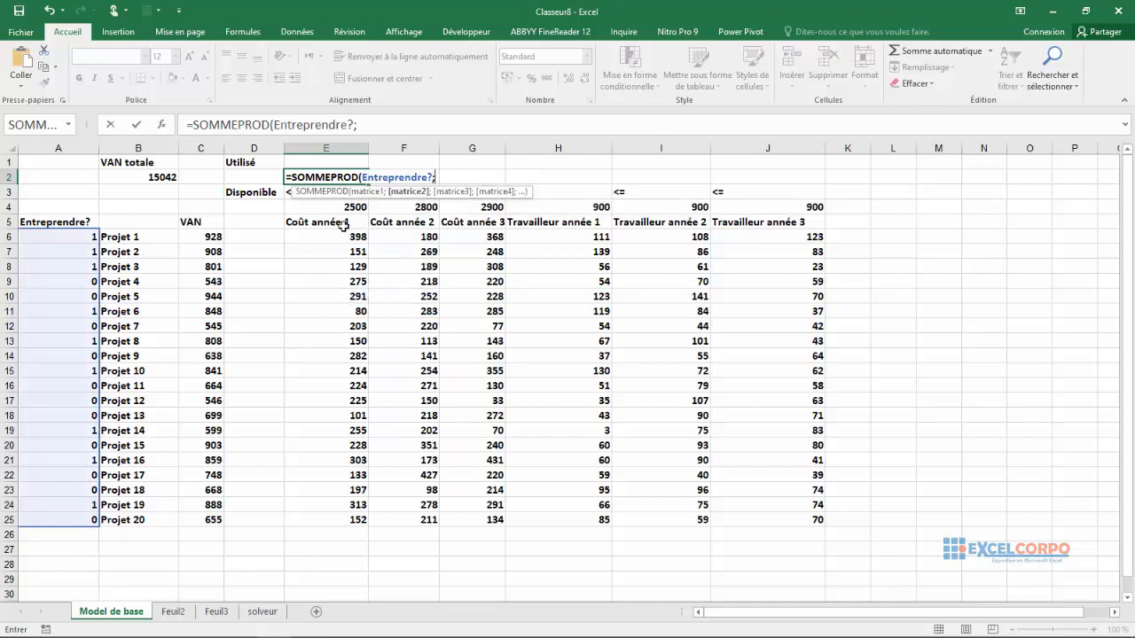
{"action": "left_click", "coordinate": [337, 234]}
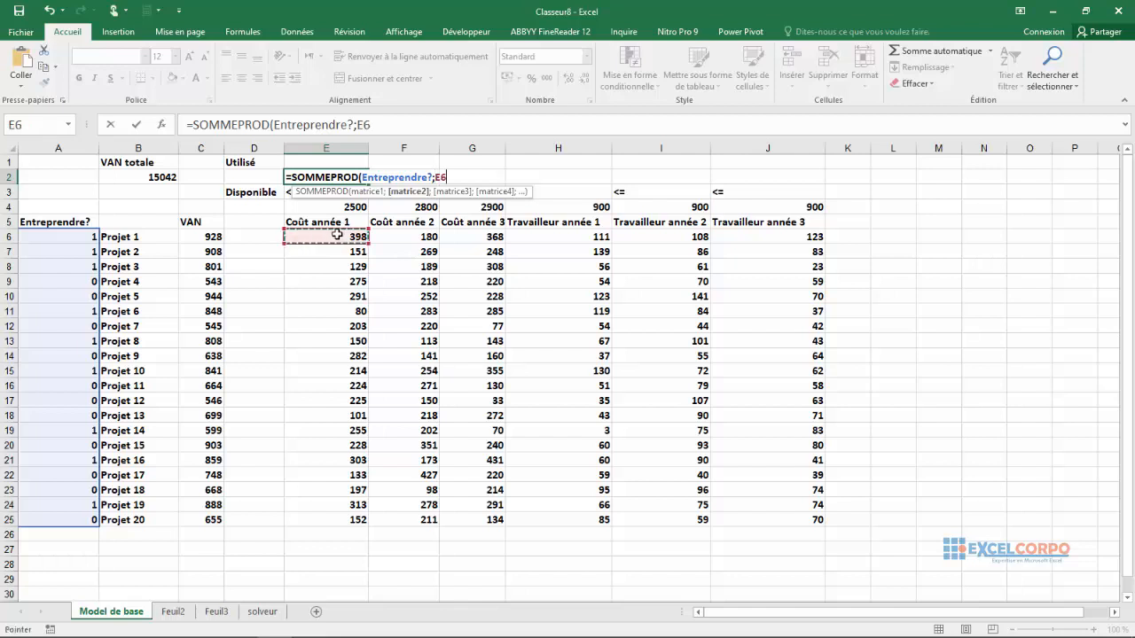
{"action": "left_click_drag", "start_coordinate": [338, 235], "coordinate": [311, 517]}
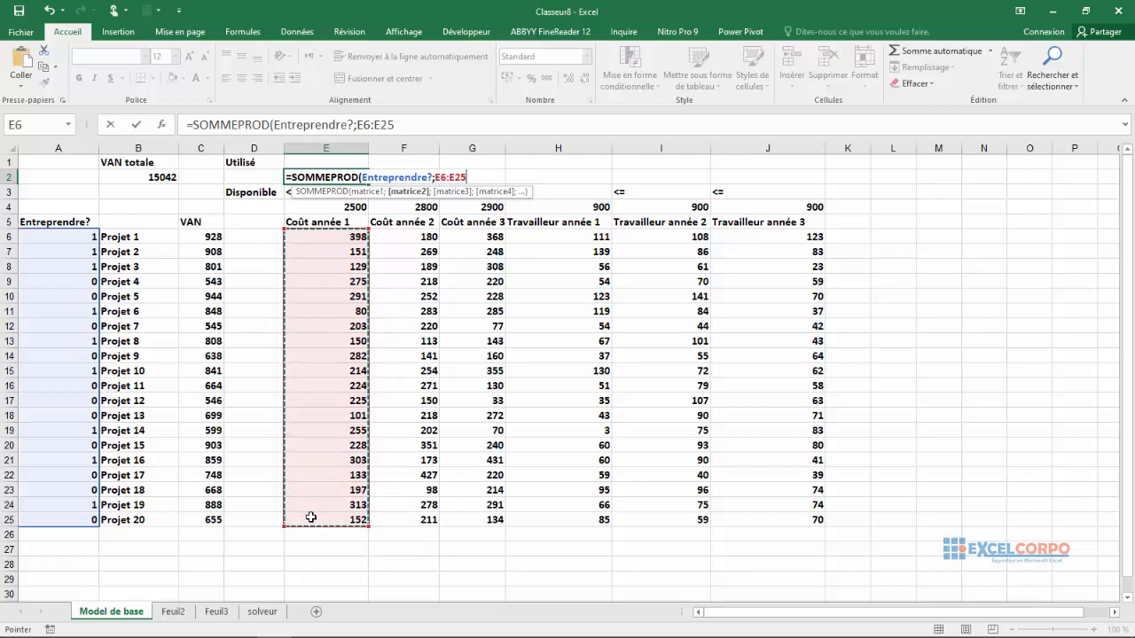
{"action": "type", "text": ")"}
{"action": "key", "text": "Return"}
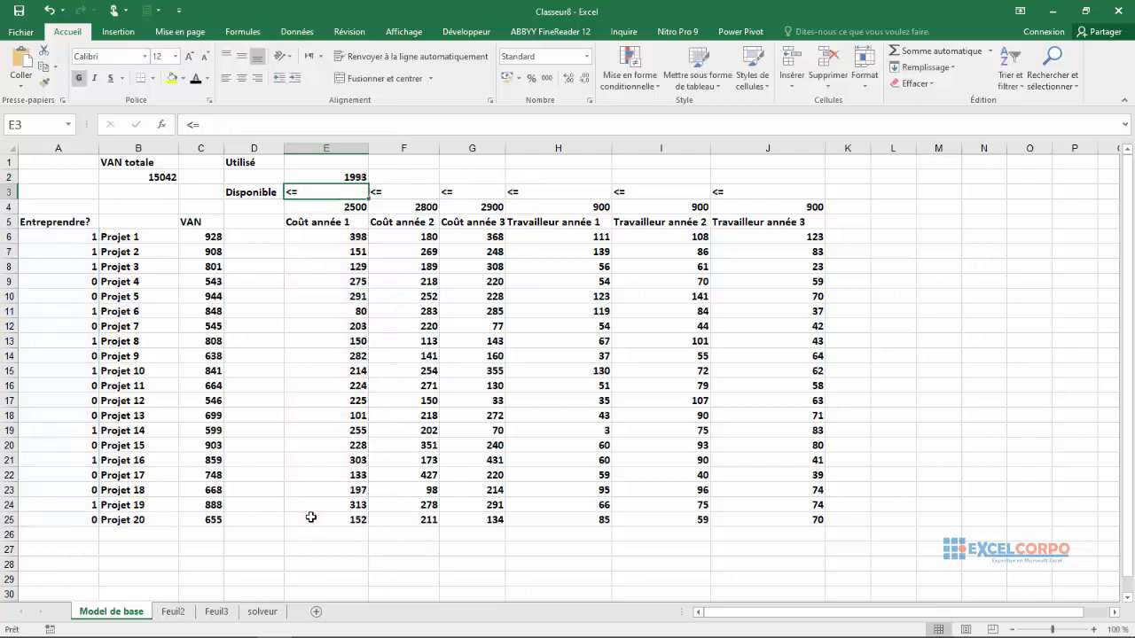
{"action": "key", "text": "Down"}
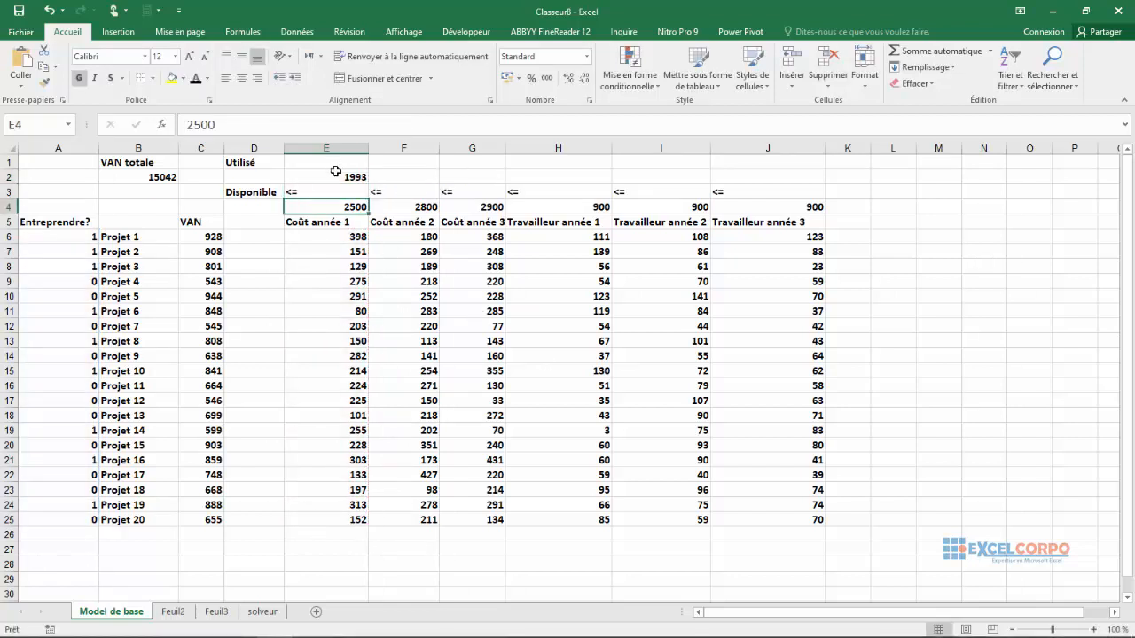
Copy the SOMMEPROD formula from E2 across to F2:J2 and check the year 2 cost formula against its source cells
{"action": "left_click", "coordinate": [344, 176]}
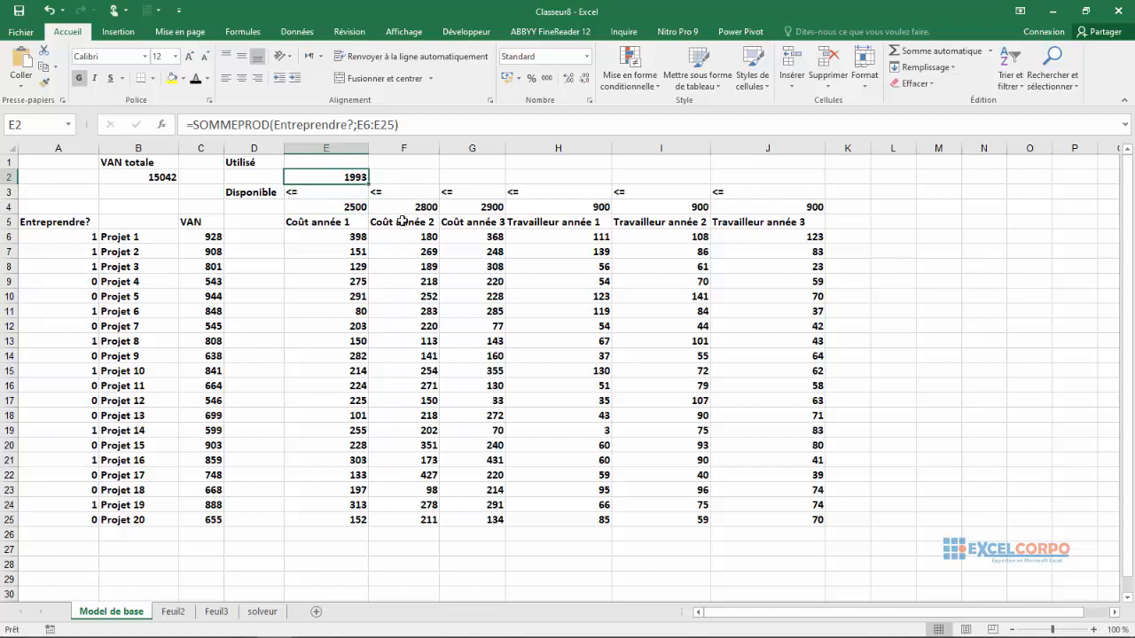
{"action": "left_click_drag", "start_coordinate": [368, 182], "coordinate": [788, 173]}
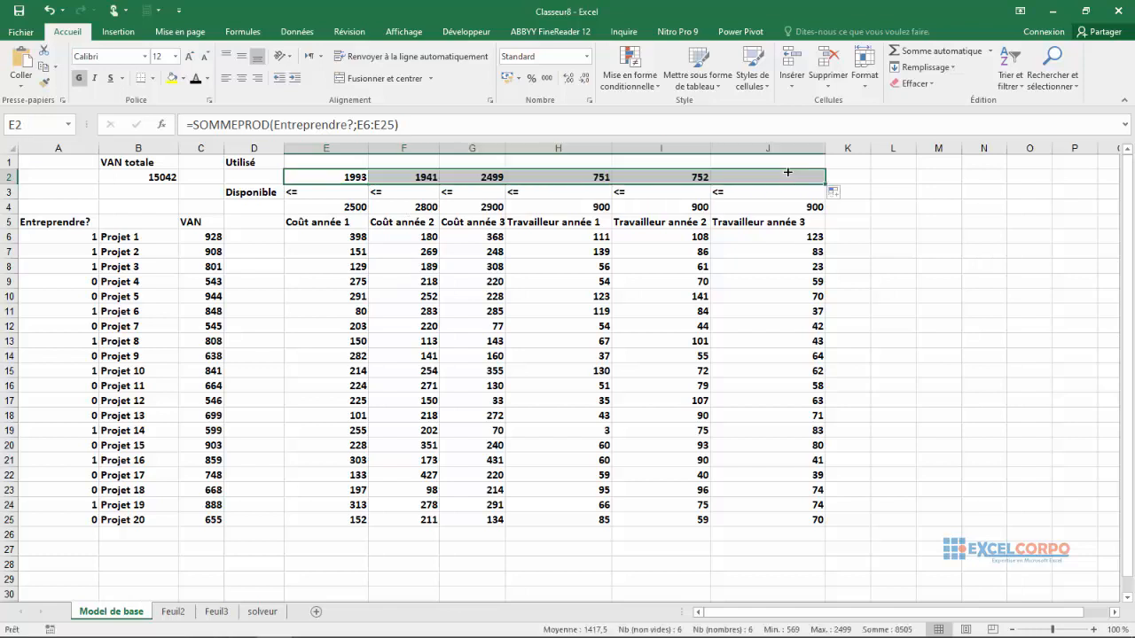
{"action": "left_click", "coordinate": [402, 177]}
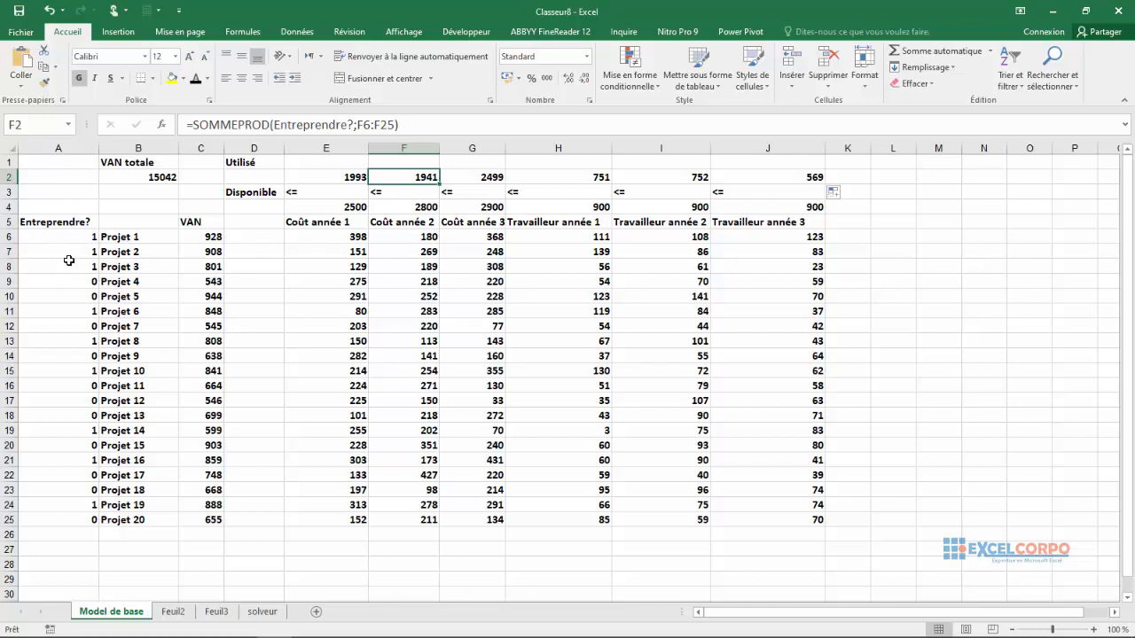
{"action": "left_click", "coordinate": [421, 242]}
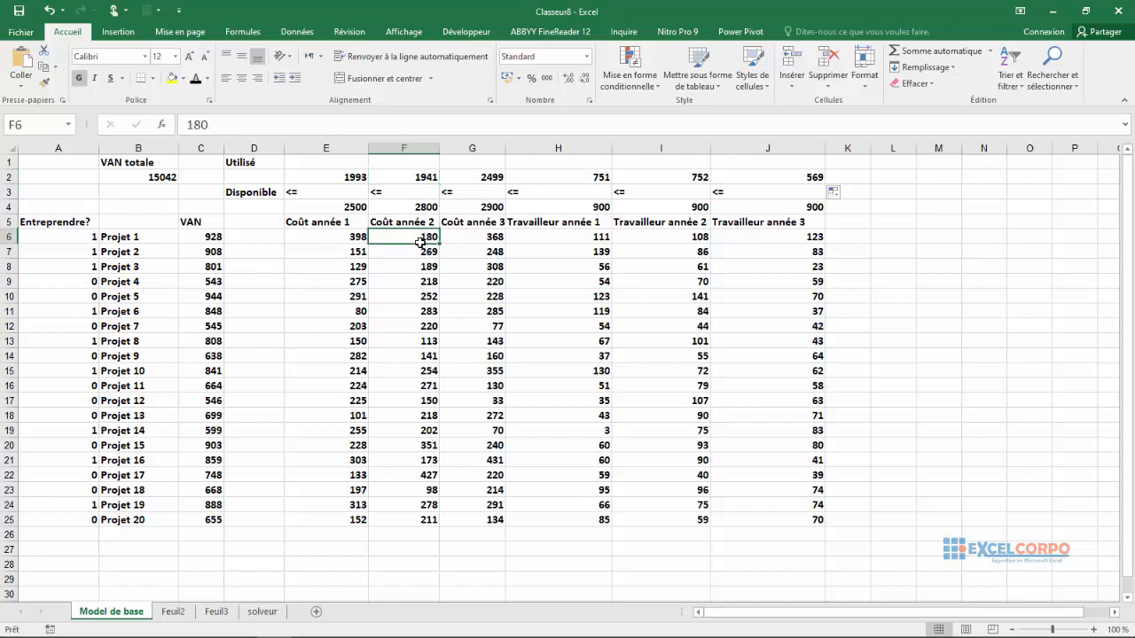
{"action": "left_click", "coordinate": [59, 252]}
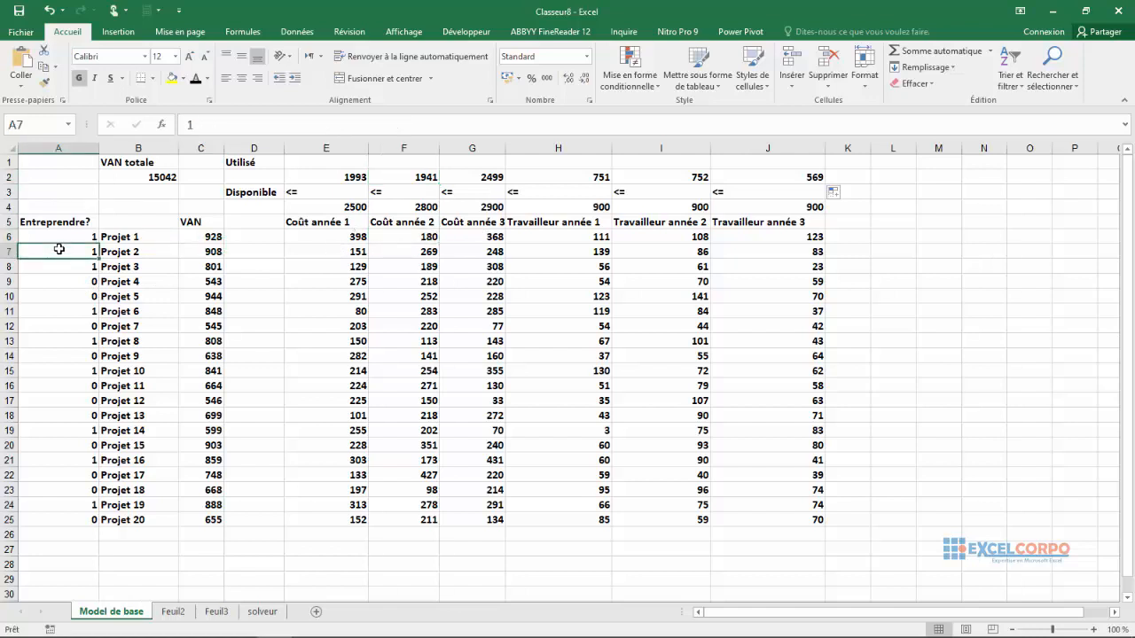
{"action": "left_click", "coordinate": [472, 215]}
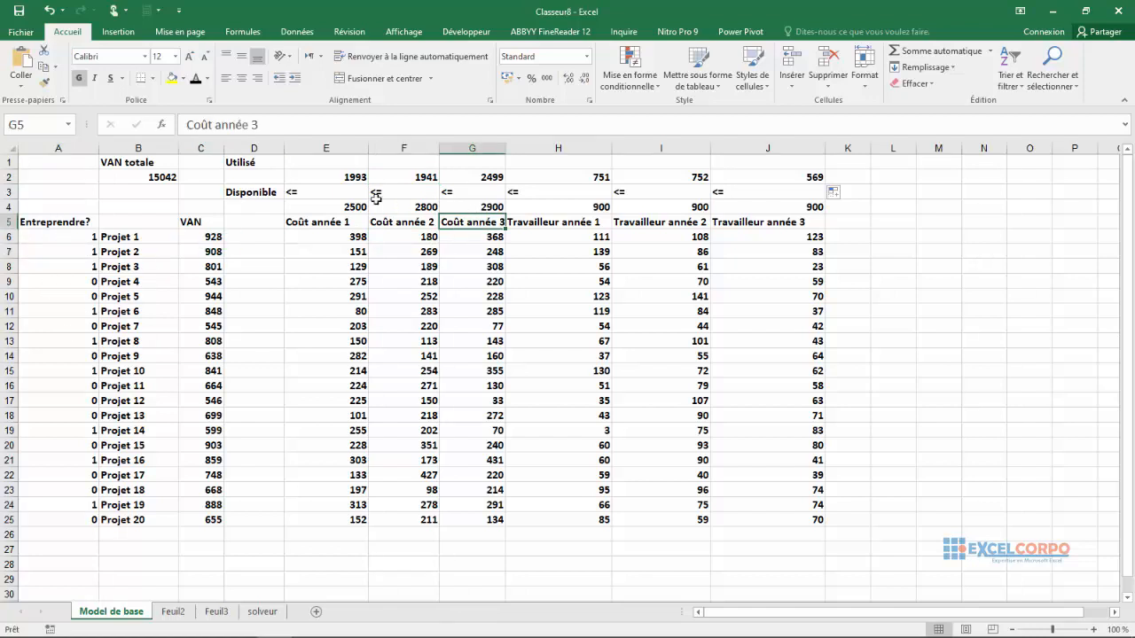
Compare the used costs and workers in E2:J2 with the available limits in E4:J4 for each year
{"action": "left_click", "coordinate": [340, 179]}
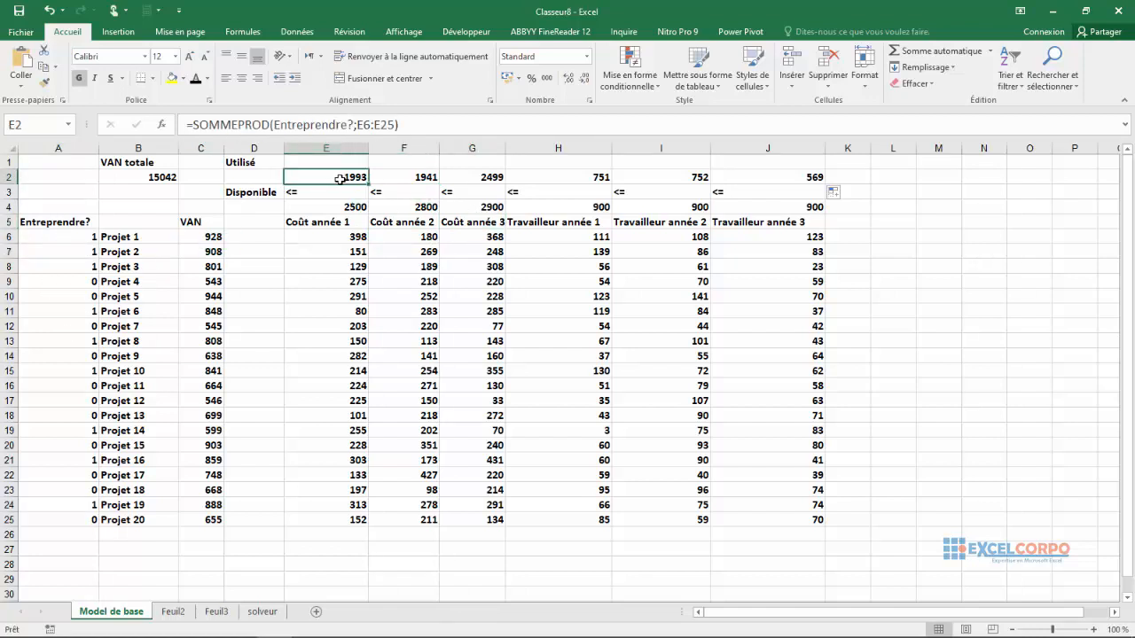
{"action": "left_click", "coordinate": [338, 206]}
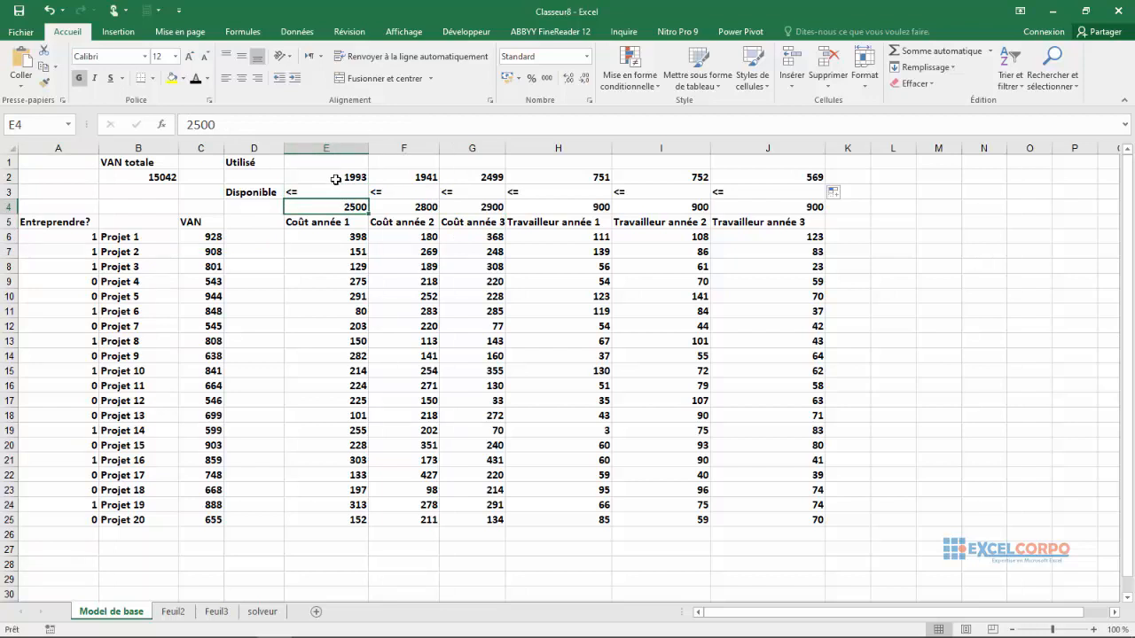
{"action": "left_click", "coordinate": [336, 179]}
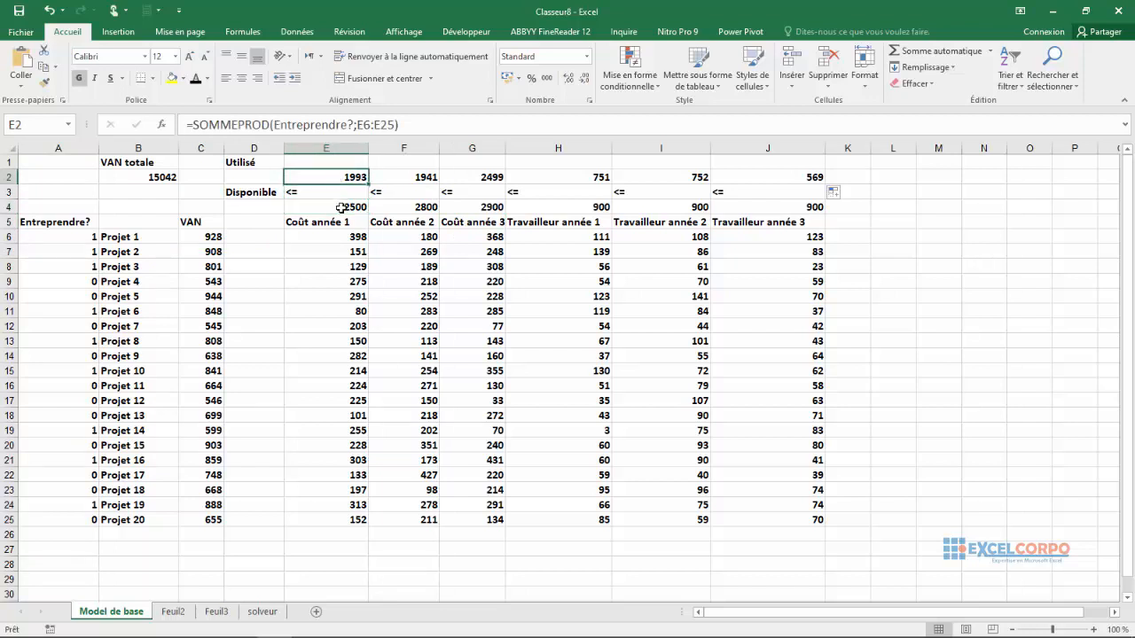
{"action": "left_click", "coordinate": [341, 207]}
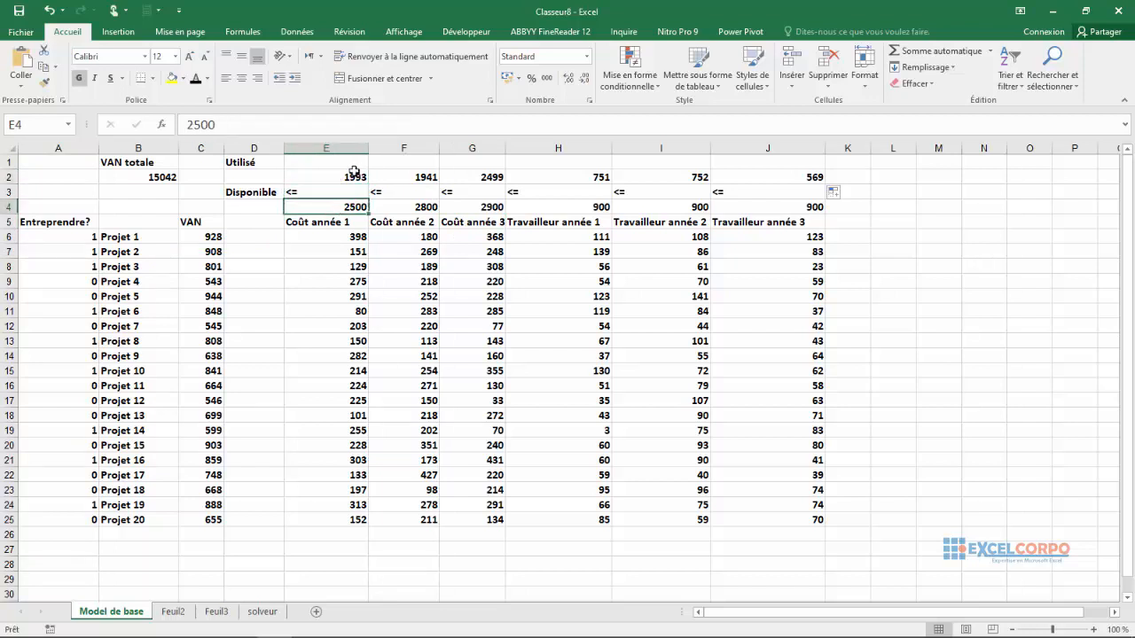
{"action": "left_click", "coordinate": [350, 175]}
{"action": "left_click", "coordinate": [351, 206]}
{"action": "left_click", "coordinate": [362, 177]}
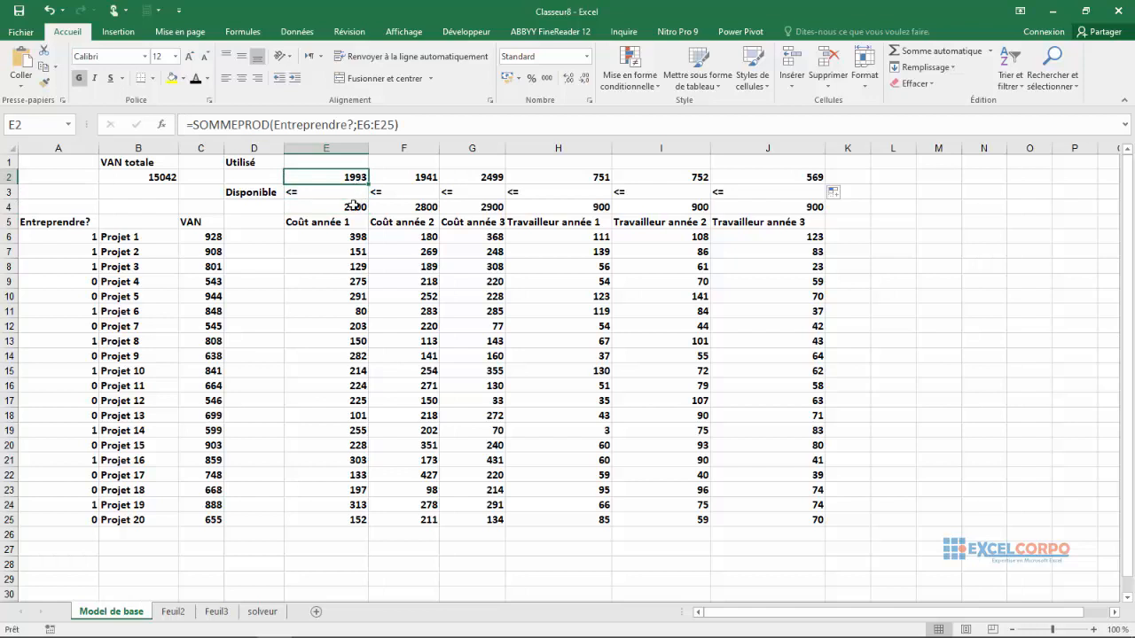
{"action": "left_click", "coordinate": [358, 205]}
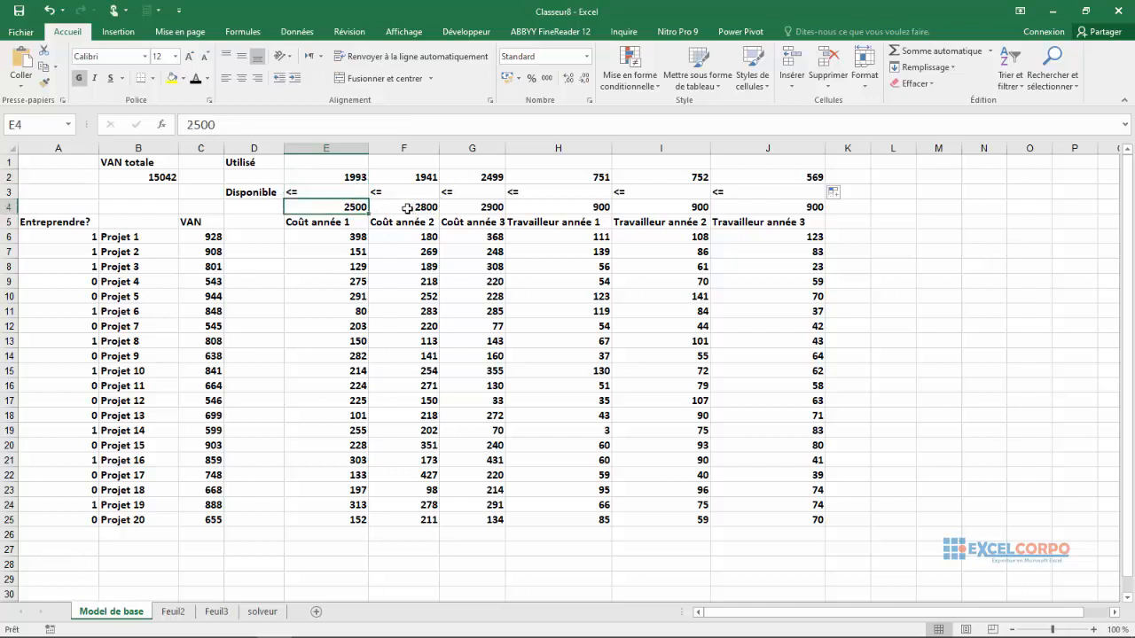
{"action": "left_click", "coordinate": [400, 205]}
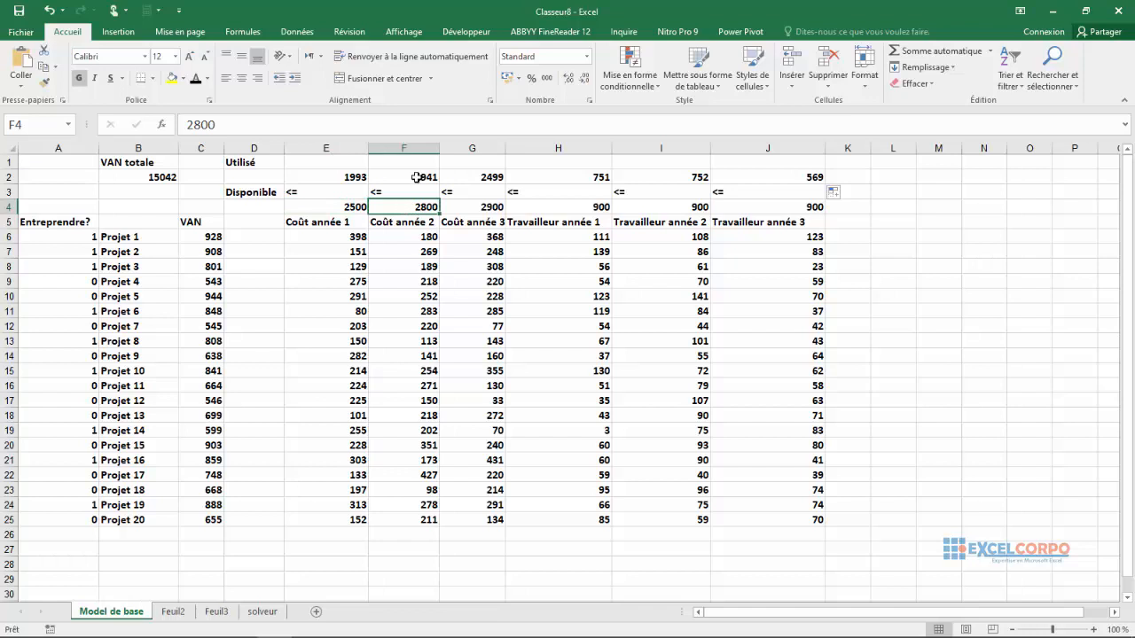
{"action": "left_click", "coordinate": [493, 210]}
{"action": "left_click", "coordinate": [554, 207]}
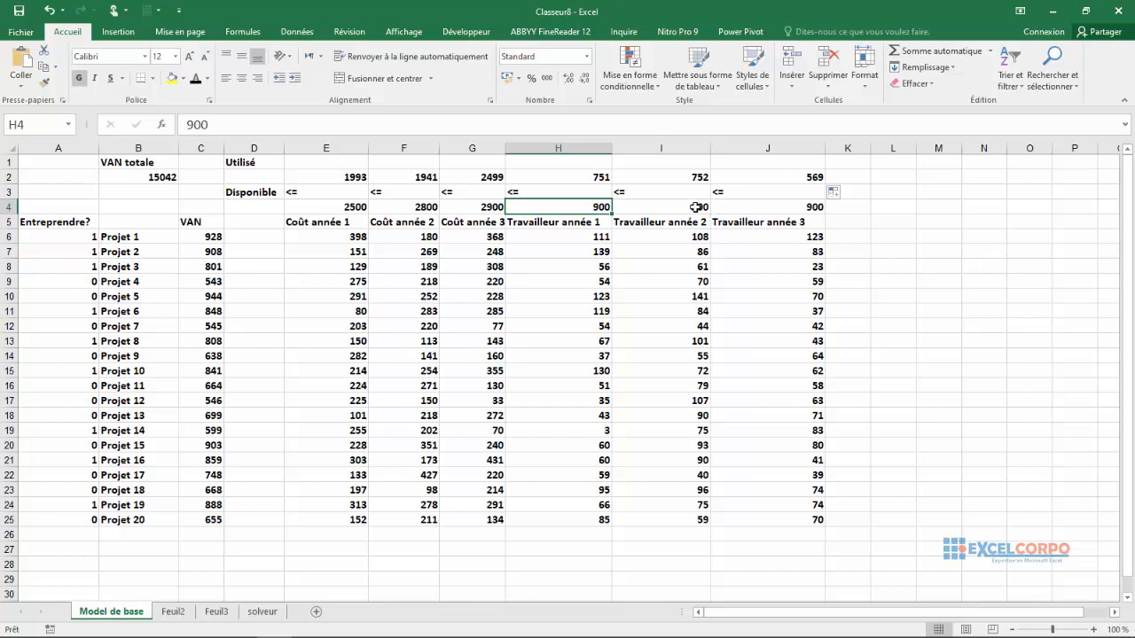
{"action": "left_click_drag", "start_coordinate": [697, 207], "coordinate": [781, 205]}
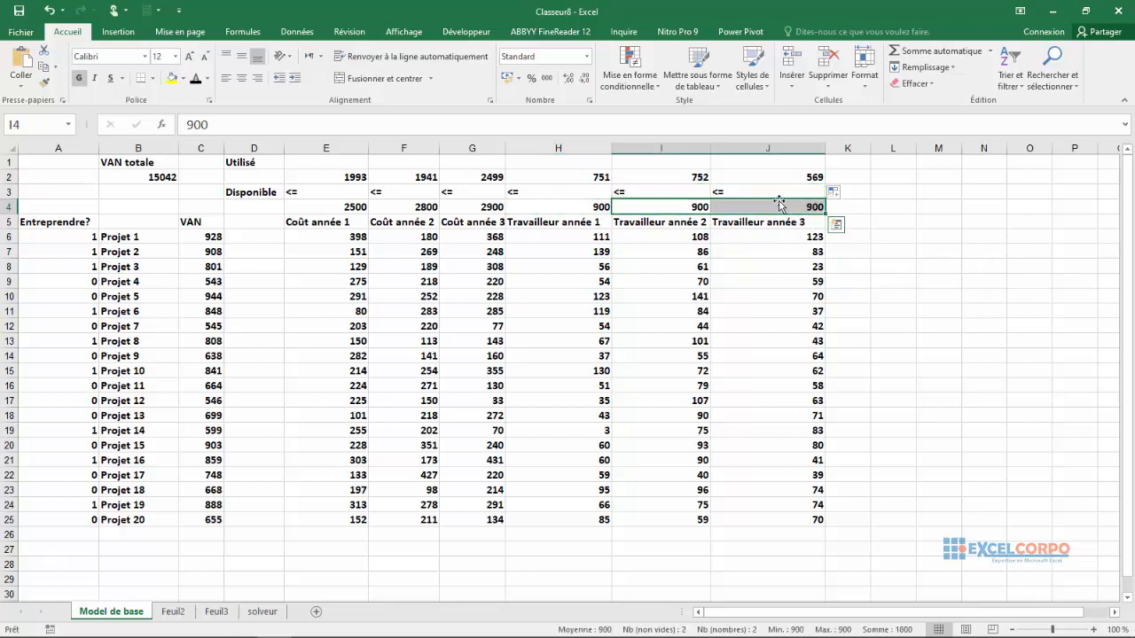
{"action": "left_click", "coordinate": [667, 251]}
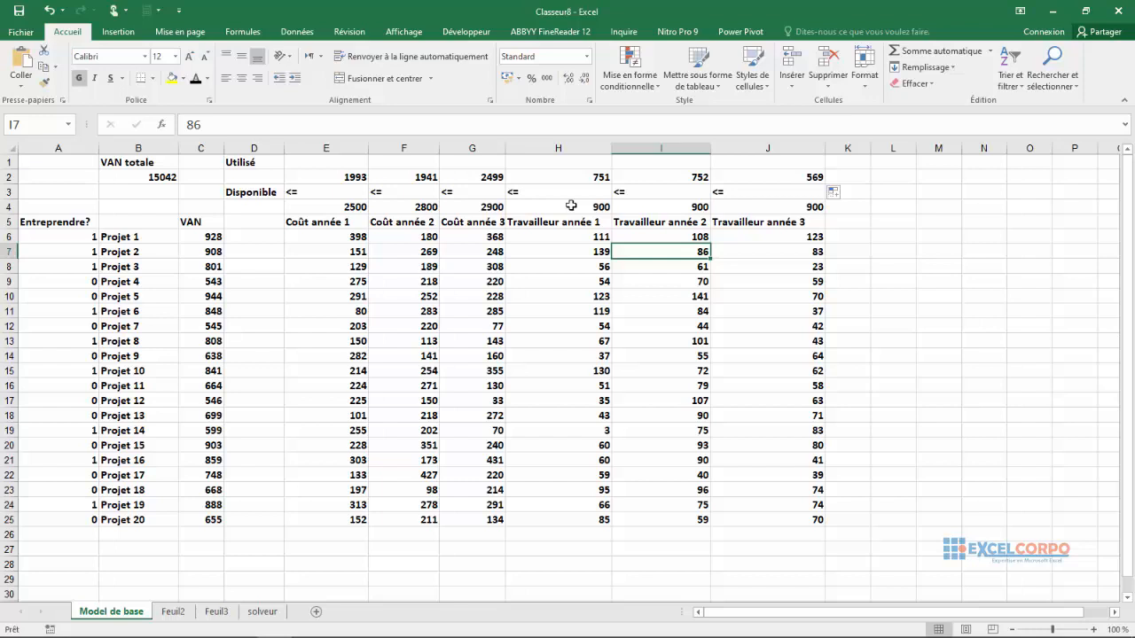
{"action": "left_click", "coordinate": [424, 269]}
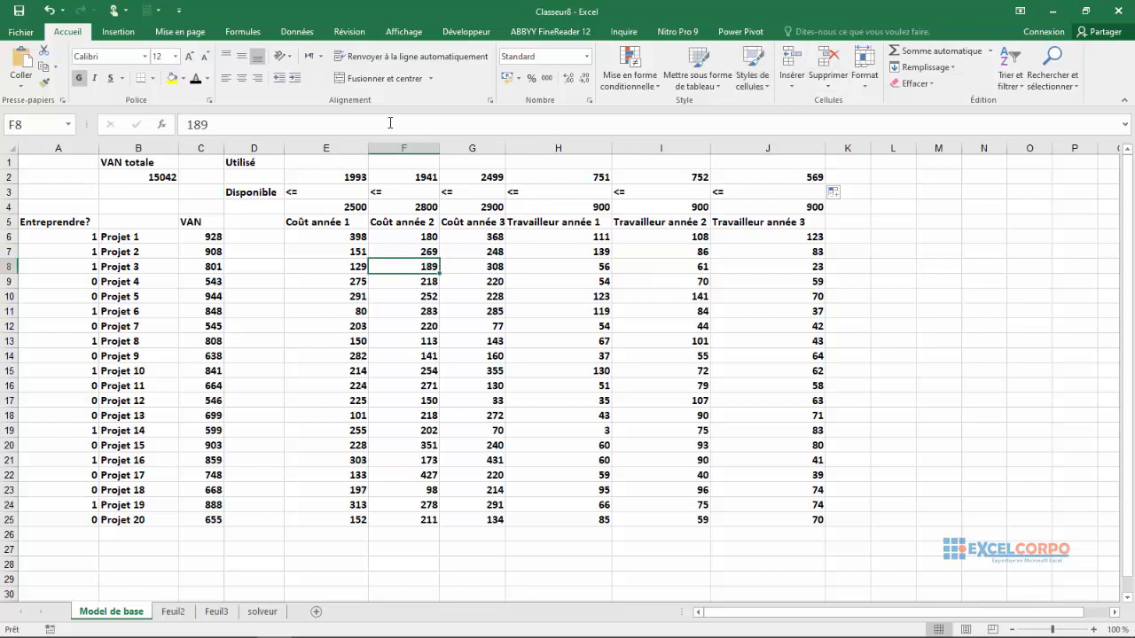
Open the Solver and set its objective to the VAN totale cell, B2
{"action": "left_click", "coordinate": [298, 33]}
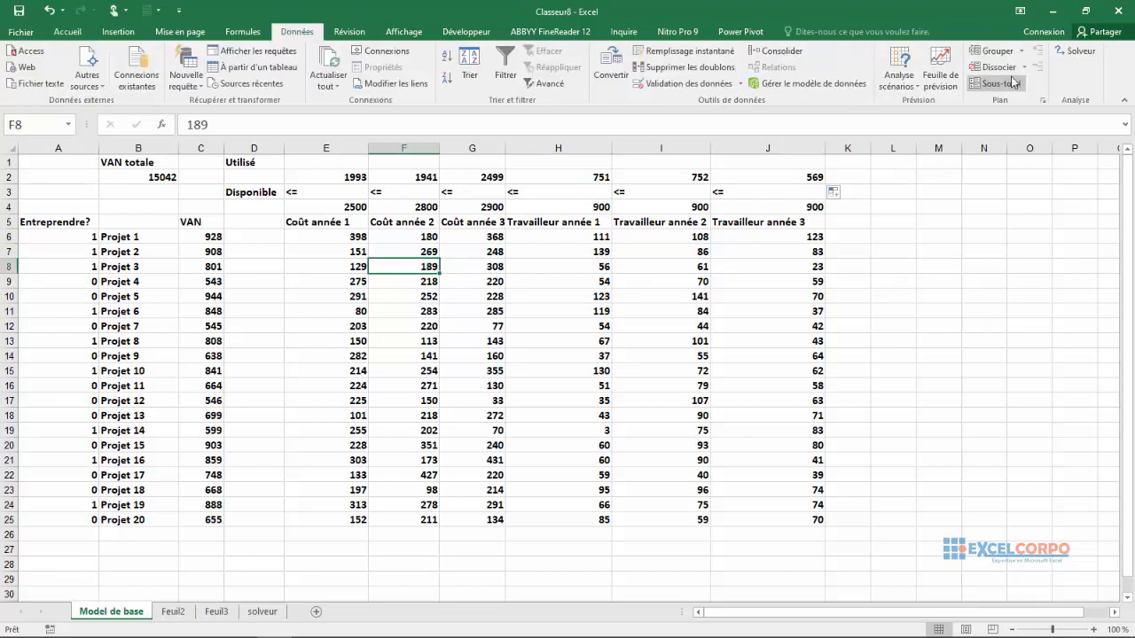
{"action": "left_click", "coordinate": [1076, 55]}
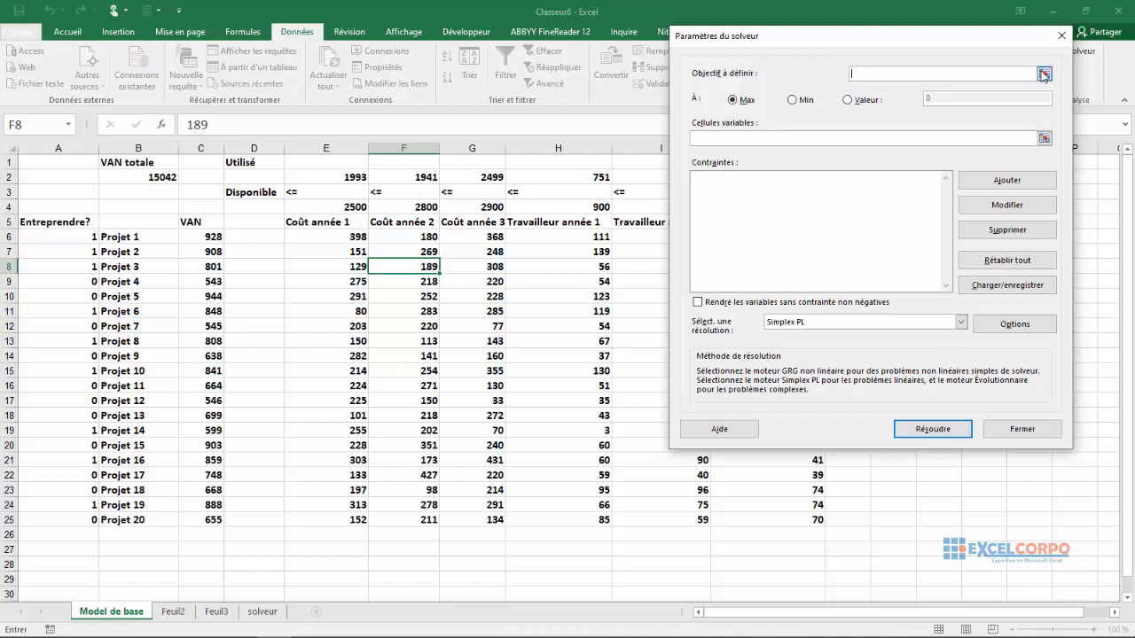
{"action": "left_click", "coordinate": [1045, 73]}
{"action": "left_click", "coordinate": [168, 177]}
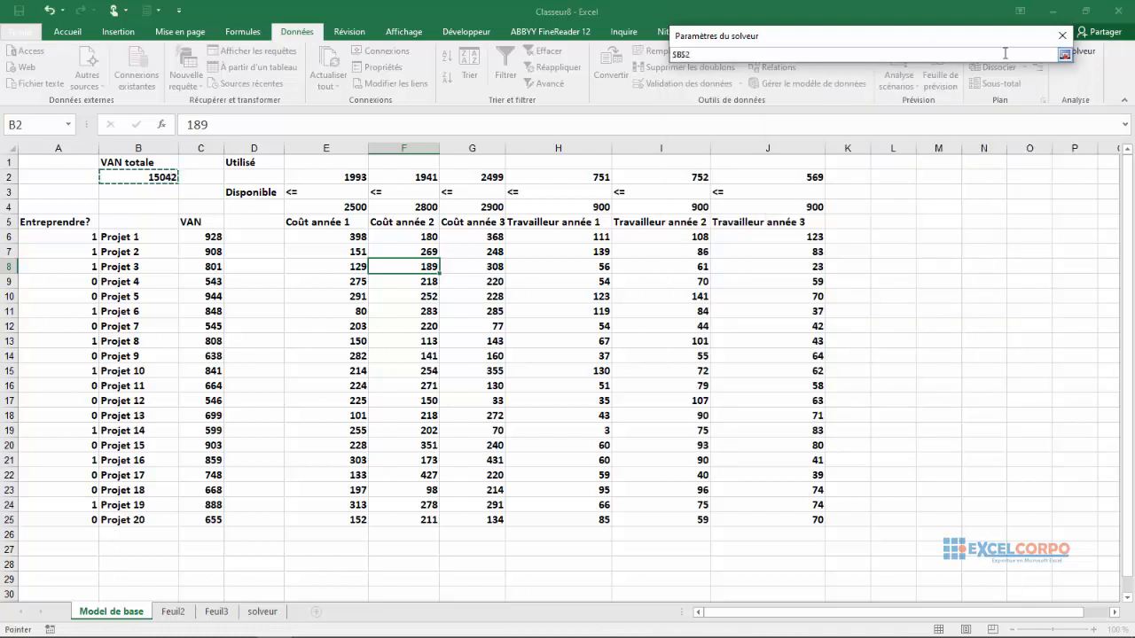
{"action": "left_click", "coordinate": [1064, 55]}
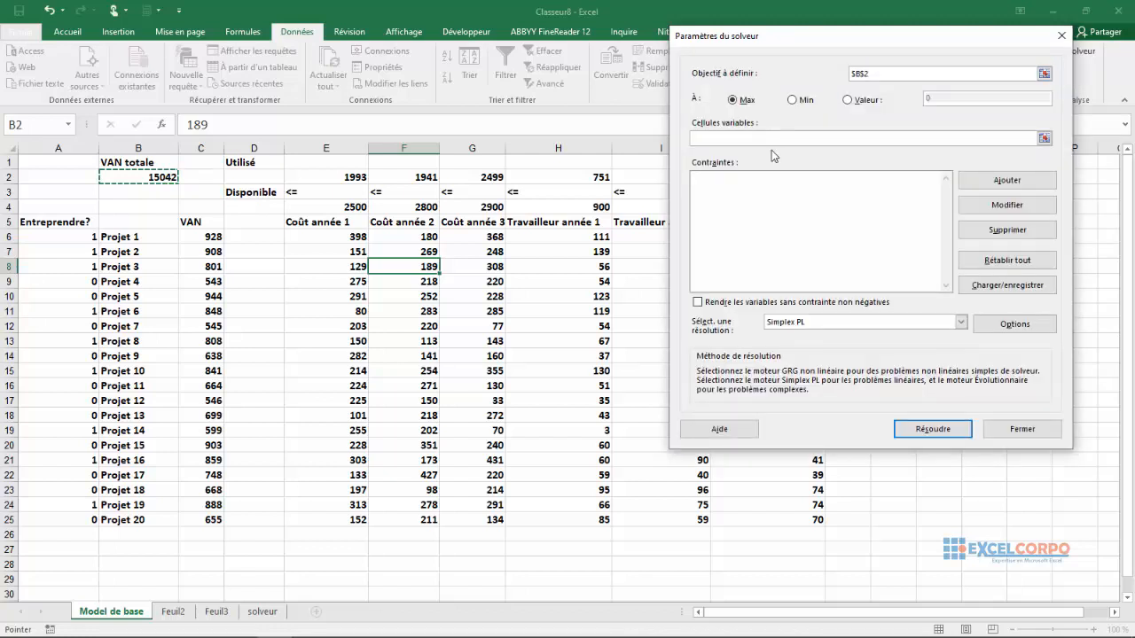
Set the Solver's variable cells to the Entreprendre? range A6:A25
{"action": "left_click", "coordinate": [1044, 138]}
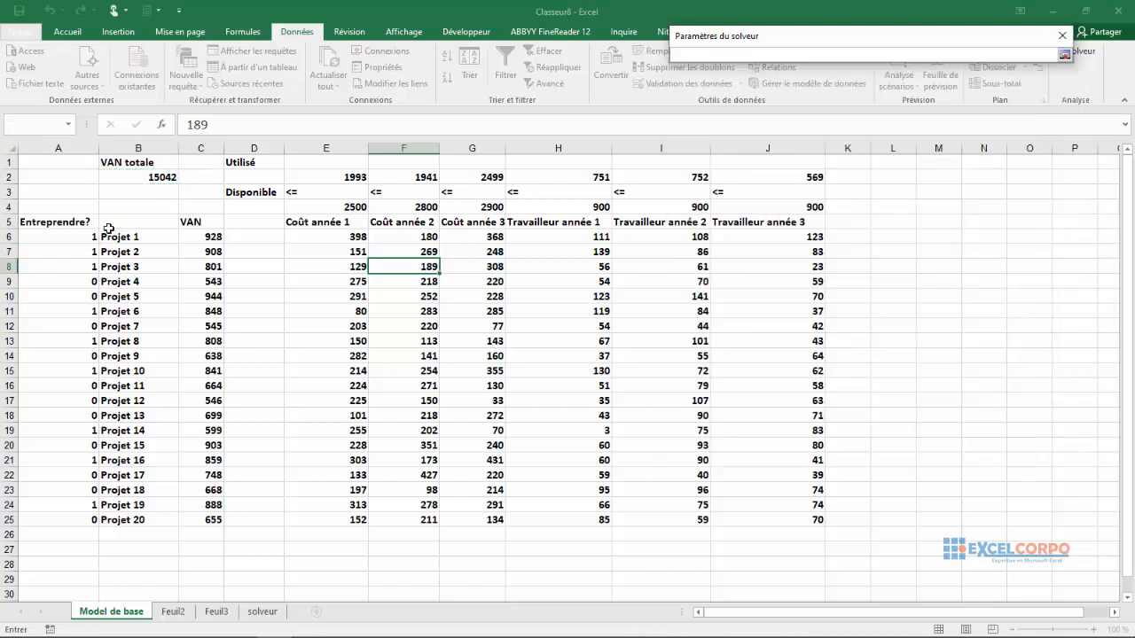
{"action": "left_click", "coordinate": [80, 241]}
{"action": "left_click_drag", "start_coordinate": [80, 241], "coordinate": [69, 515]}
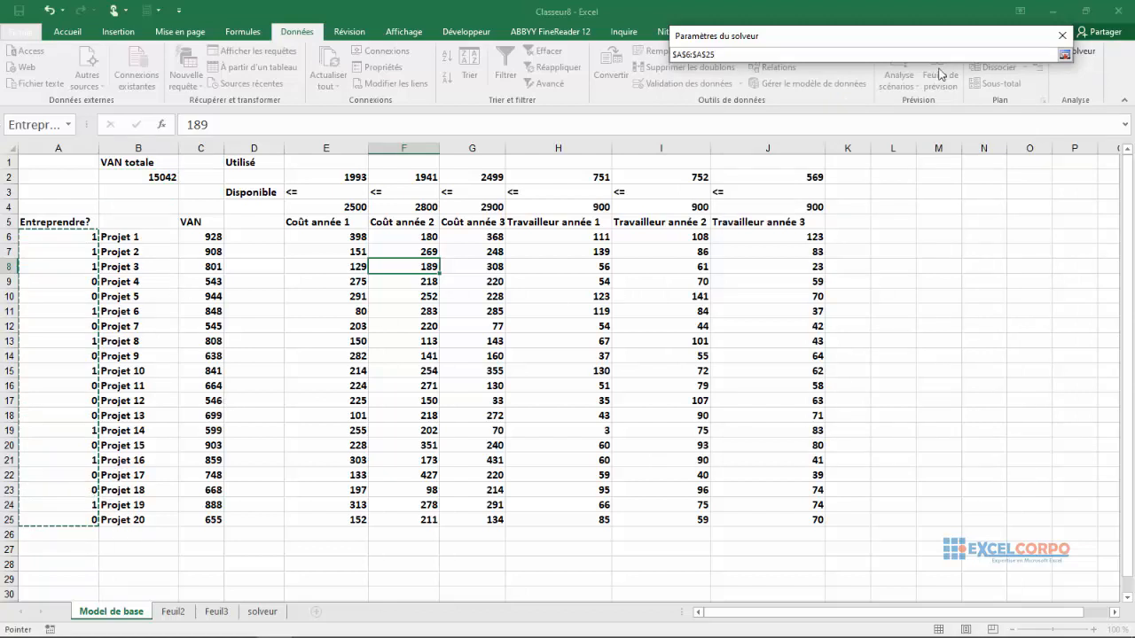
{"action": "left_click", "coordinate": [1064, 55]}
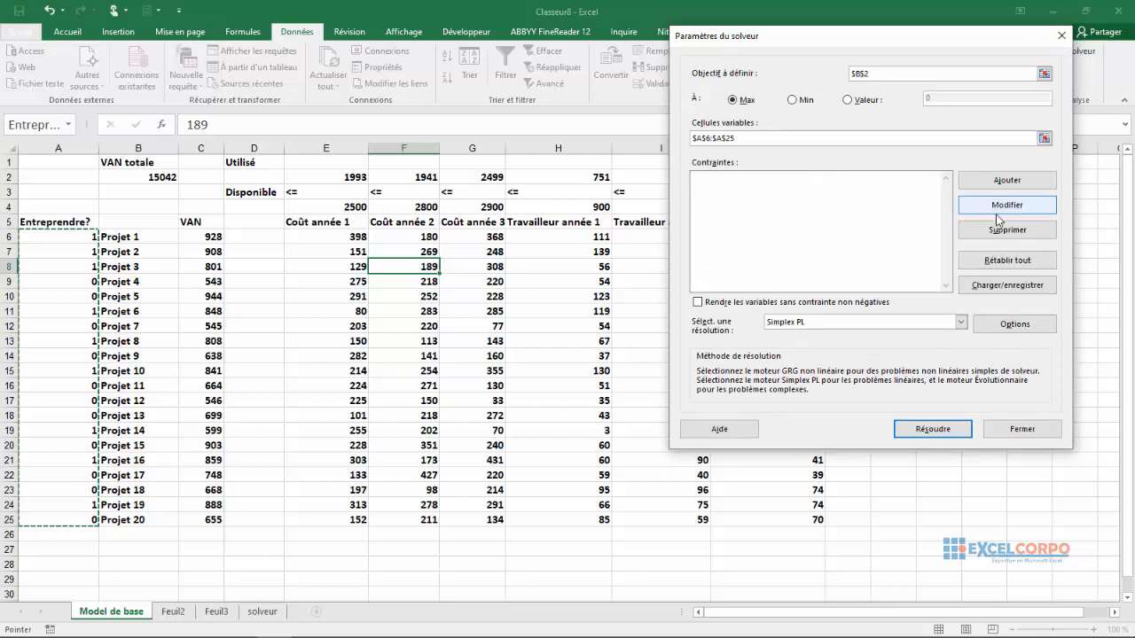
Add a Solver constraint requiring the used amounts E2:J2 to be <= the available amounts E4:J4
{"action": "left_click", "coordinate": [992, 186]}
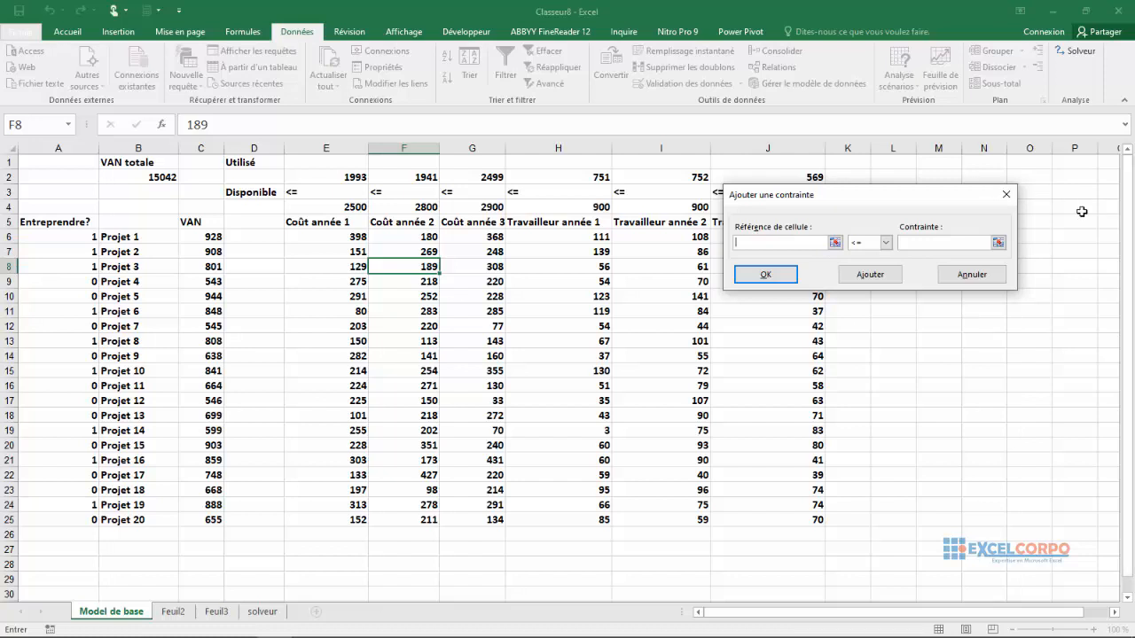
{"action": "left_click", "coordinate": [835, 243]}
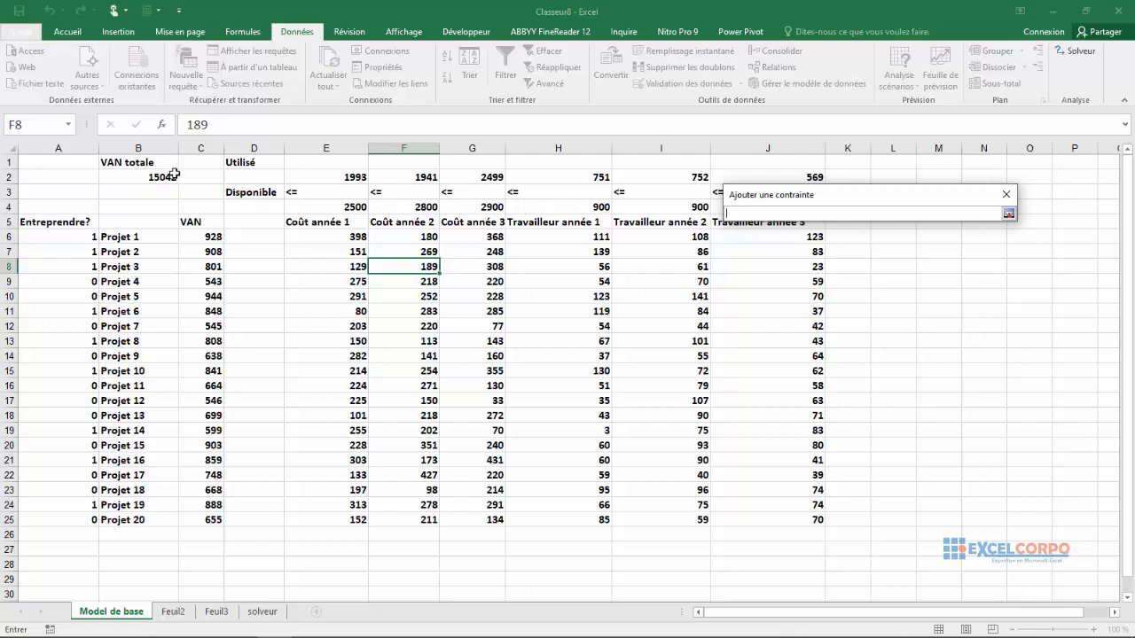
{"action": "left_click", "coordinate": [335, 178]}
{"action": "left_click_drag", "start_coordinate": [335, 178], "coordinate": [784, 181]}
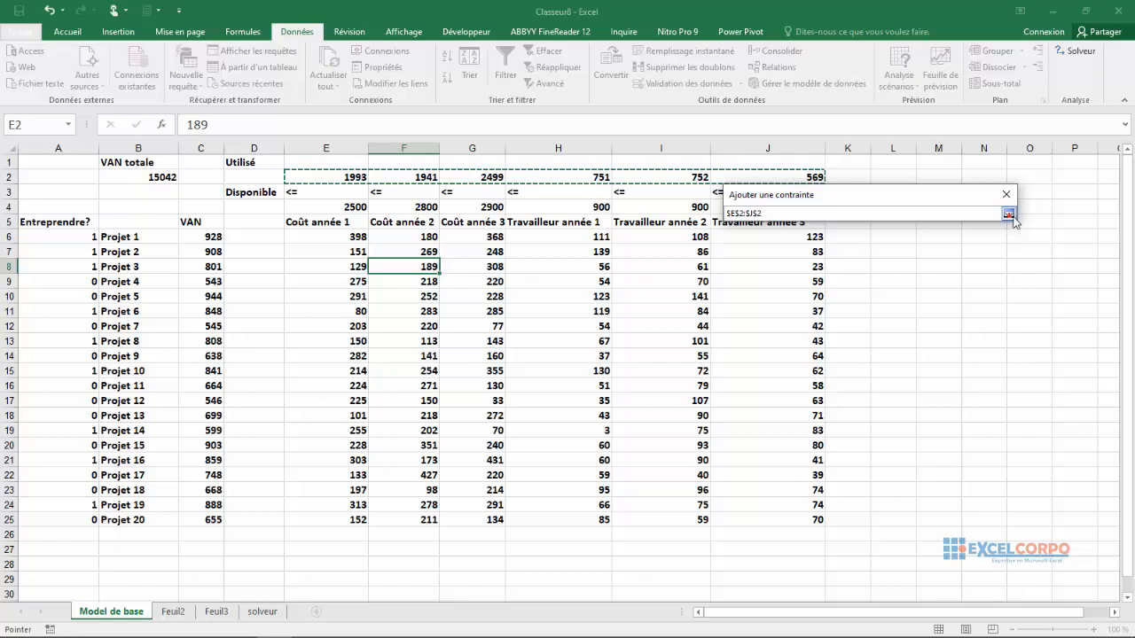
{"action": "left_click", "coordinate": [1009, 215]}
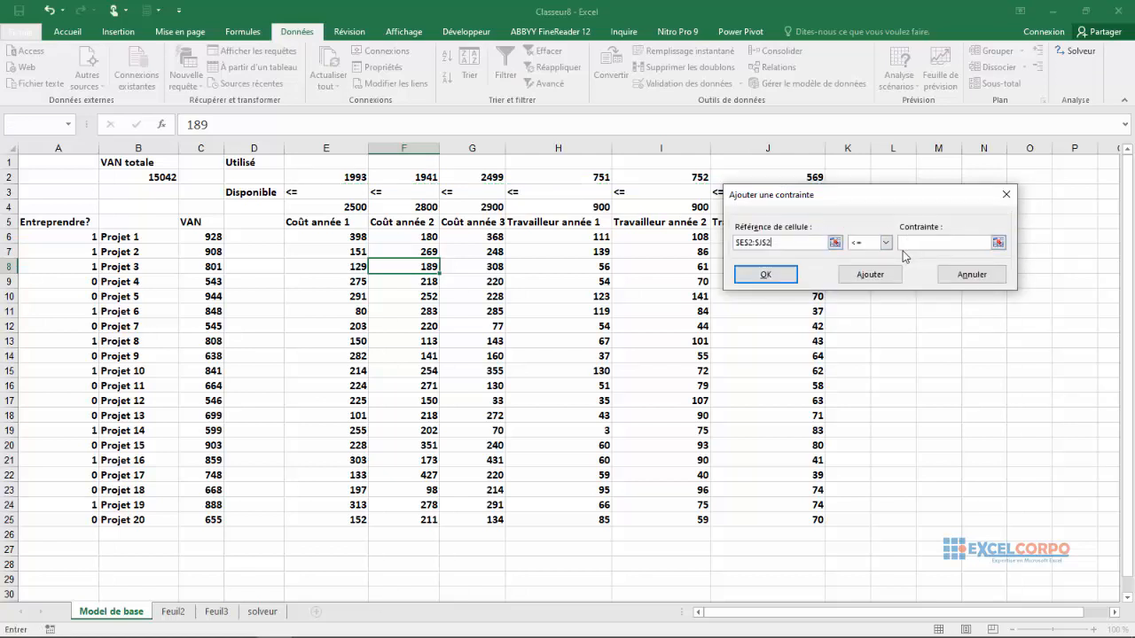
{"action": "left_click", "coordinate": [999, 242]}
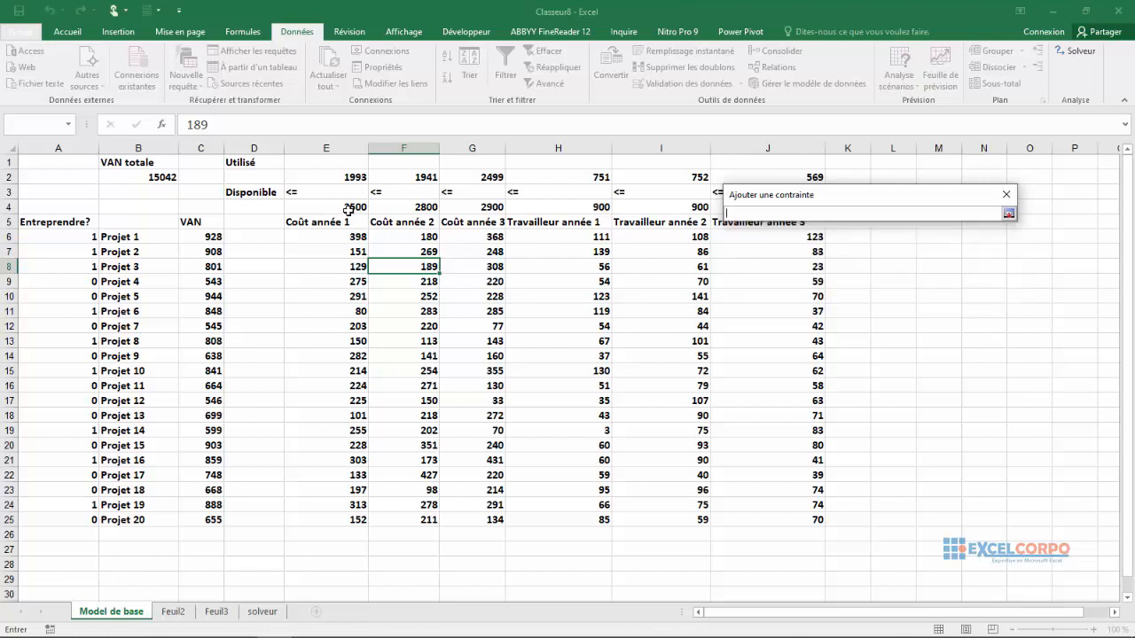
{"action": "left_click_drag", "start_coordinate": [347, 207], "coordinate": [795, 209]}
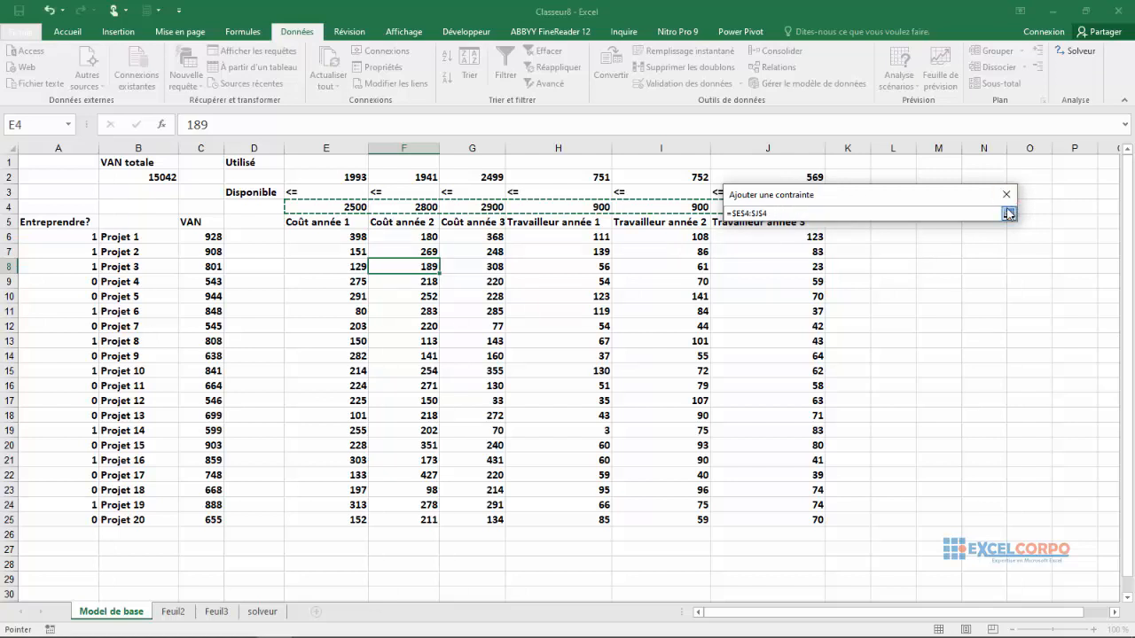
{"action": "left_click", "coordinate": [1008, 213]}
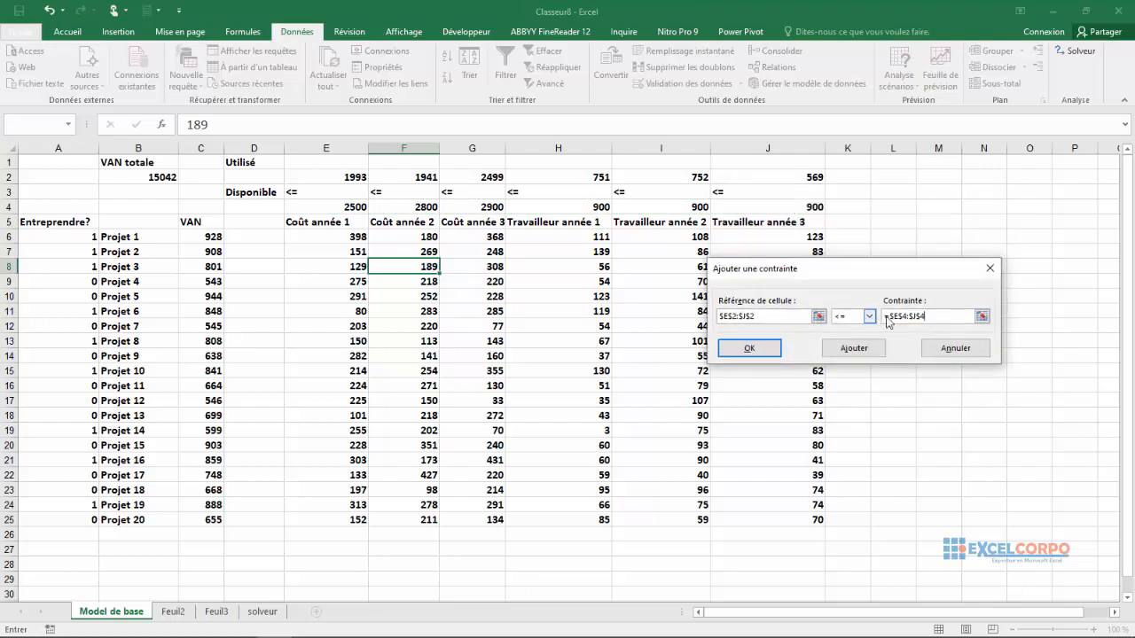
{"action": "left_click", "coordinate": [856, 355]}
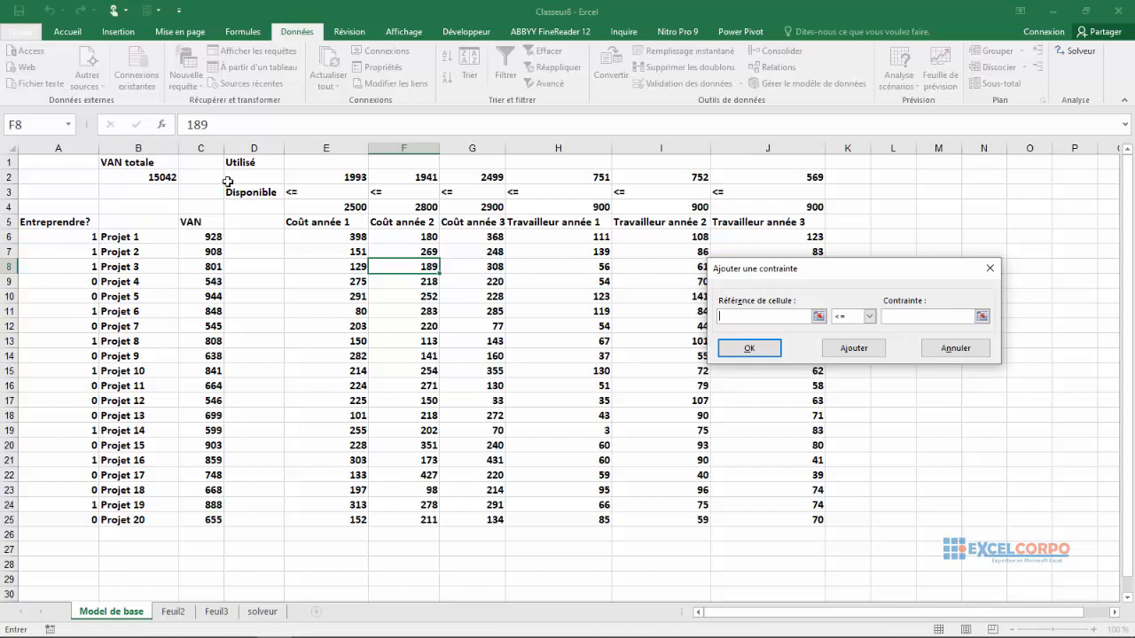
Add a Solver constraint requiring the Entreprendre? cells A6:A25 to be binary (bin)
{"action": "left_click", "coordinate": [818, 317]}
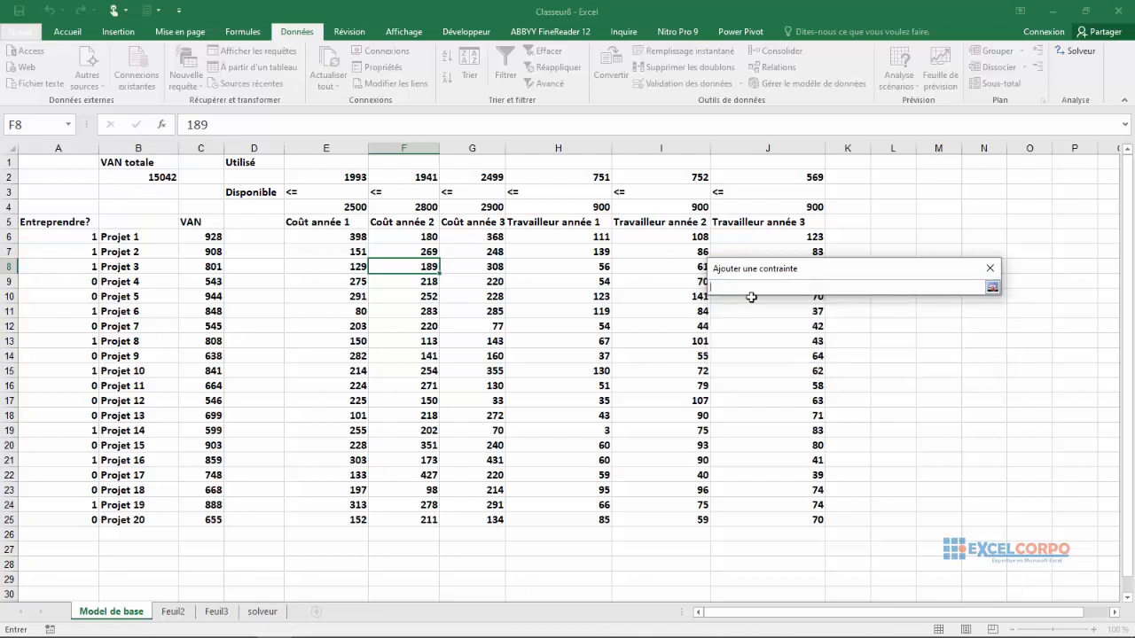
{"action": "left_click", "coordinate": [67, 235]}
{"action": "left_click_drag", "start_coordinate": [67, 235], "coordinate": [74, 518]}
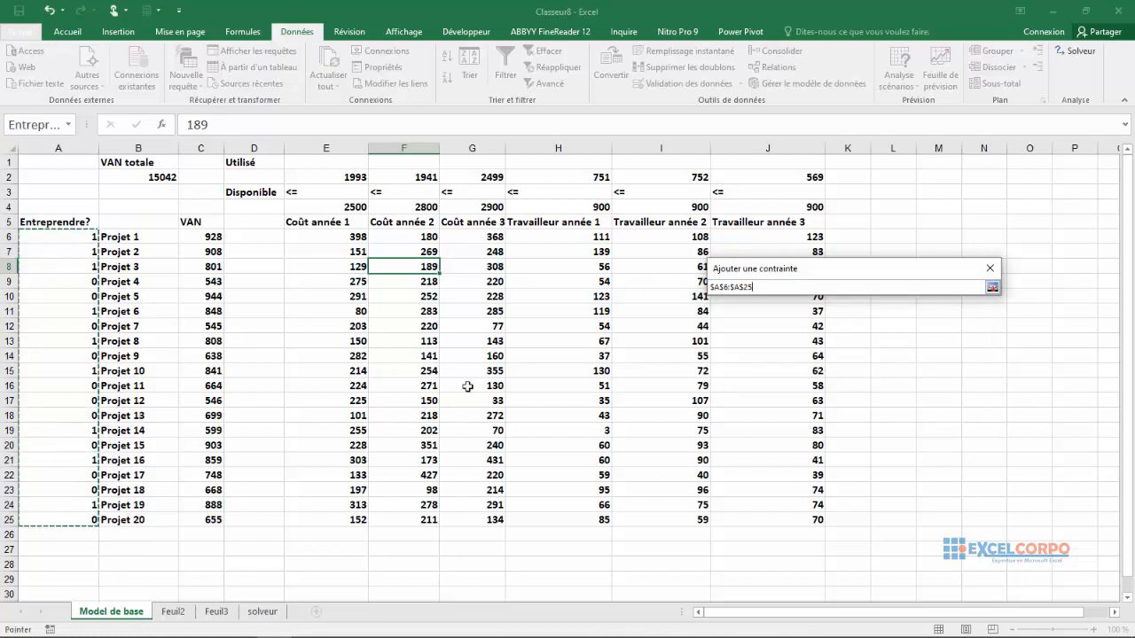
{"action": "left_click", "coordinate": [992, 289]}
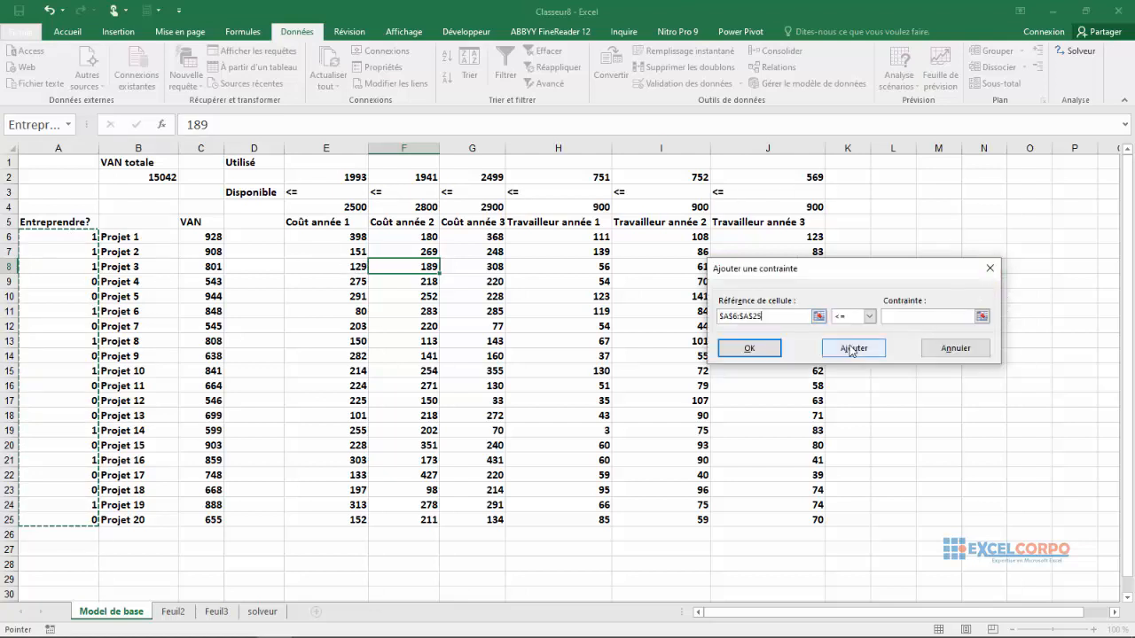
{"action": "left_click", "coordinate": [870, 318]}
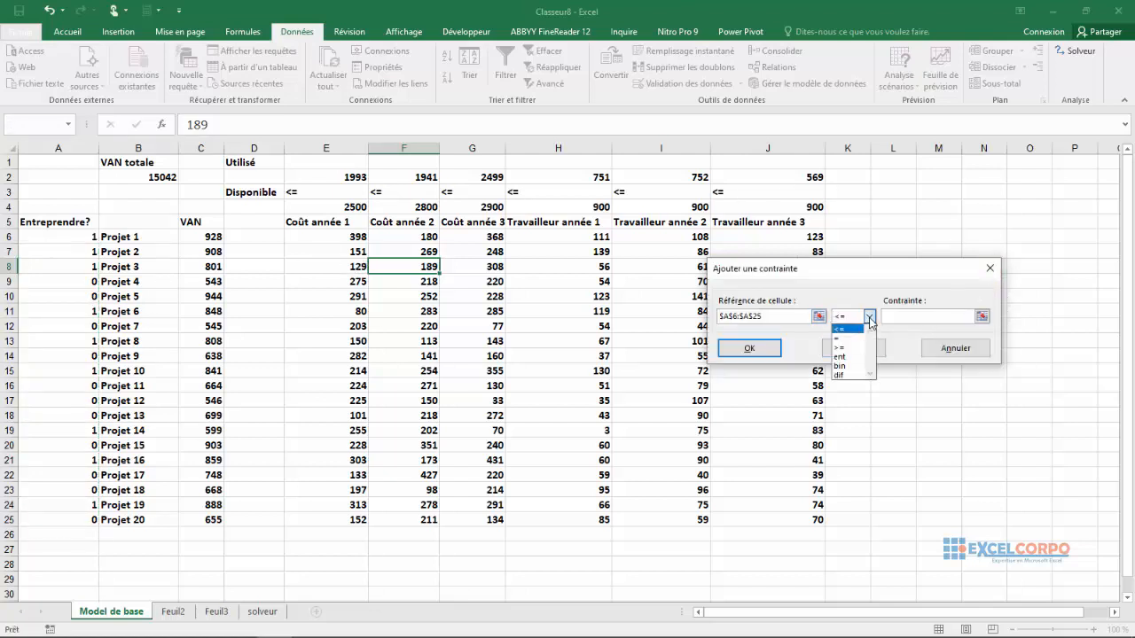
{"action": "left_click", "coordinate": [842, 365]}
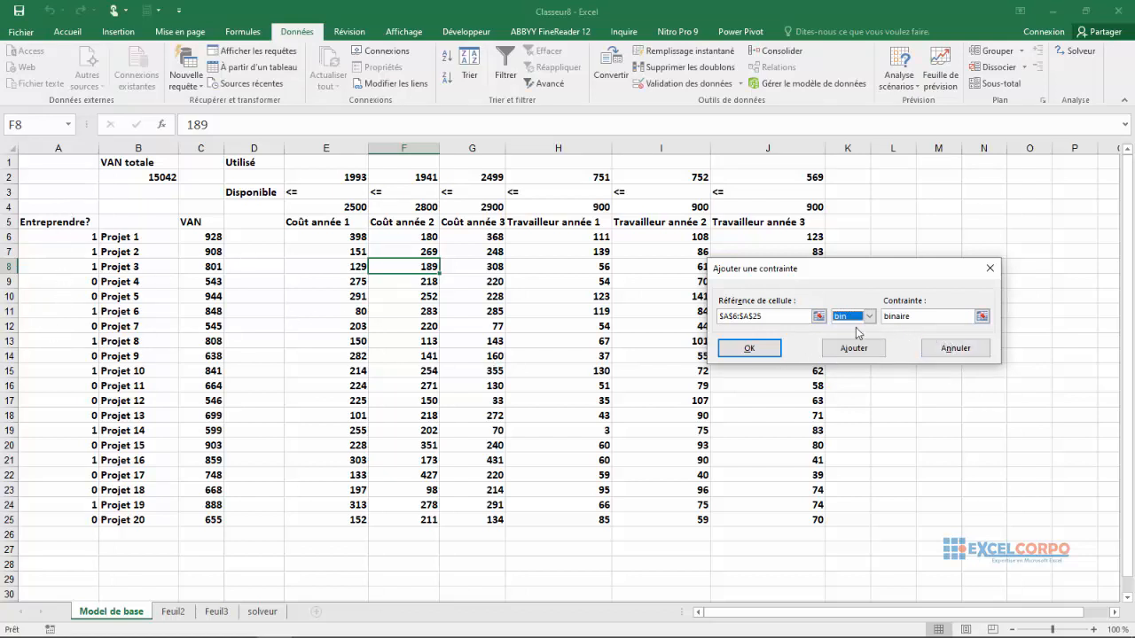
{"action": "left_click", "coordinate": [749, 348]}
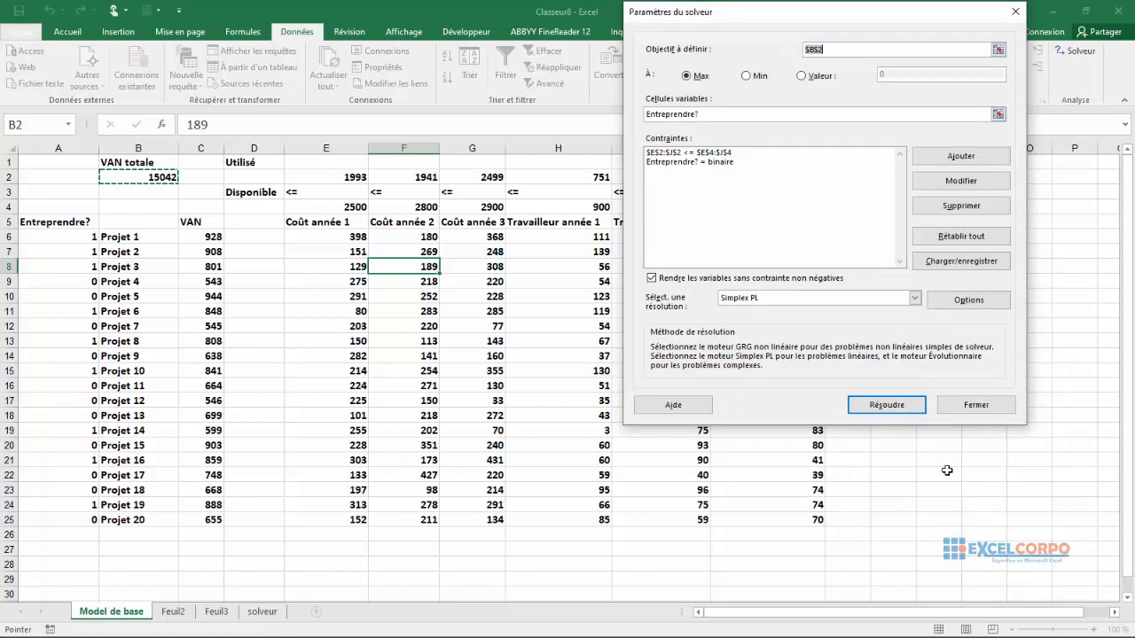
Solve the project selection model and restore the original values in the sheet
{"action": "left_click", "coordinate": [892, 406]}
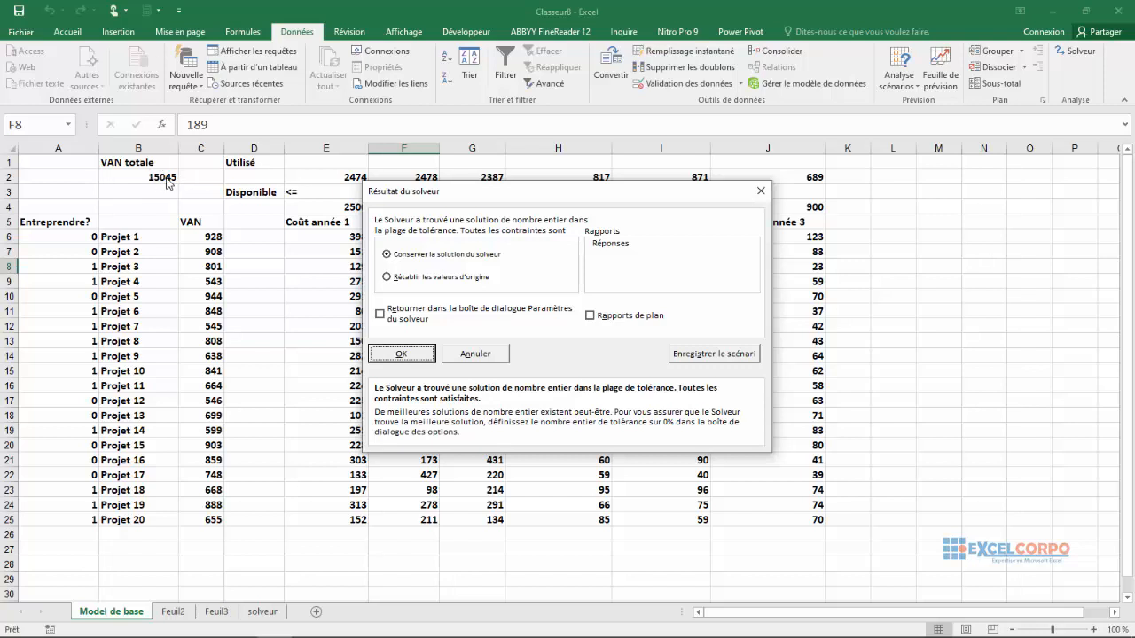
{"action": "left_click", "coordinate": [388, 280]}
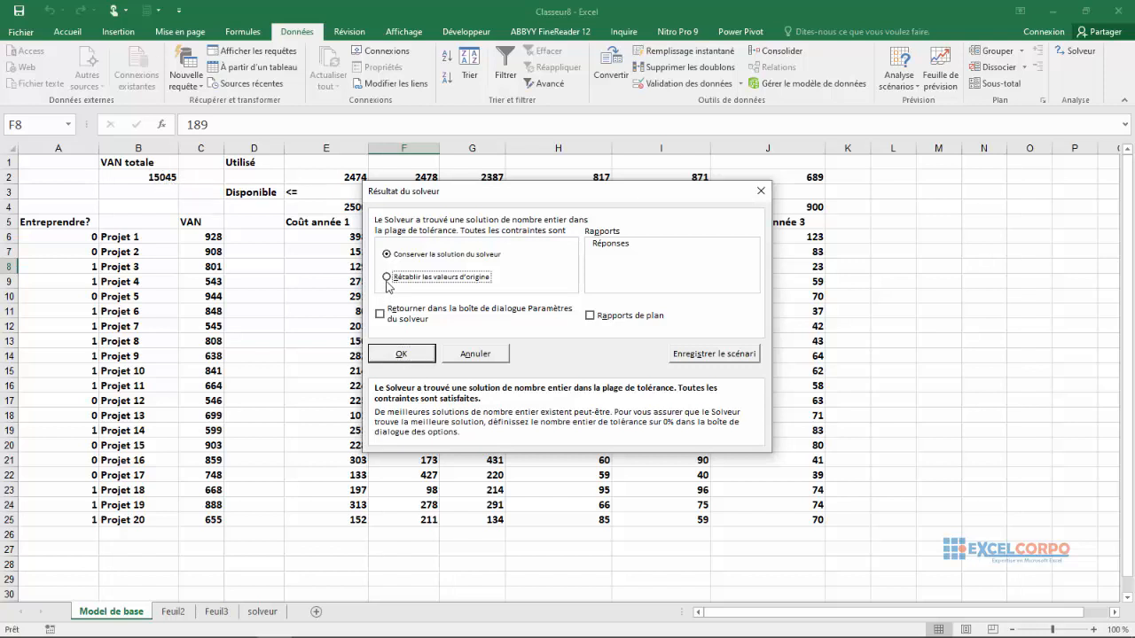
{"action": "left_click", "coordinate": [390, 356]}
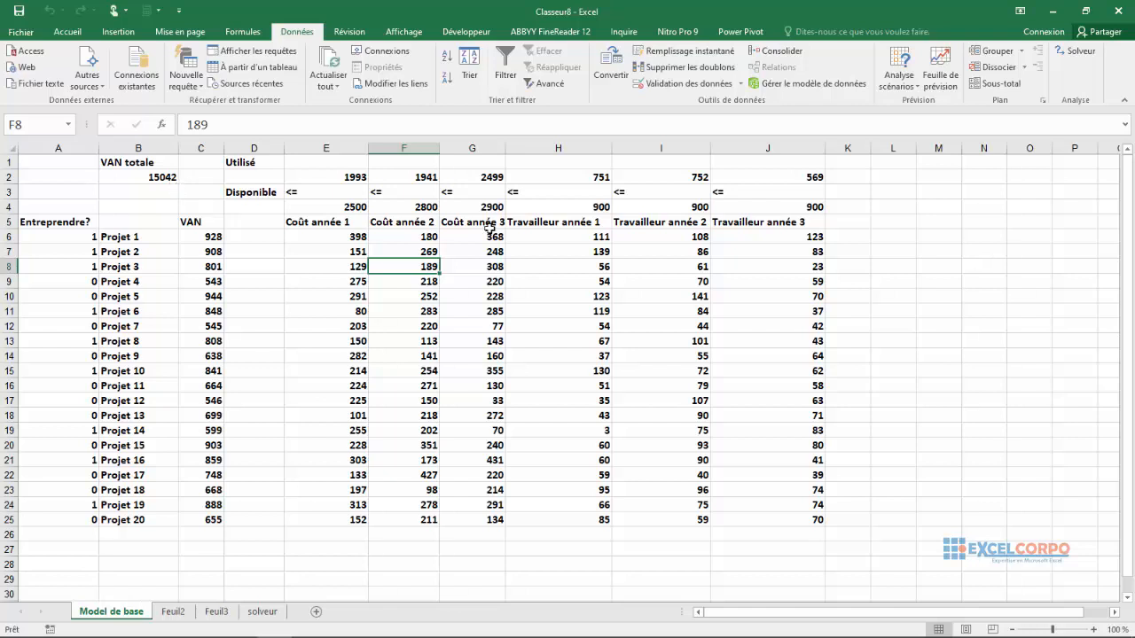
Run the Solver with the defined objective and constraints and keep the Solver solution
{"action": "left_click", "coordinate": [1084, 53]}
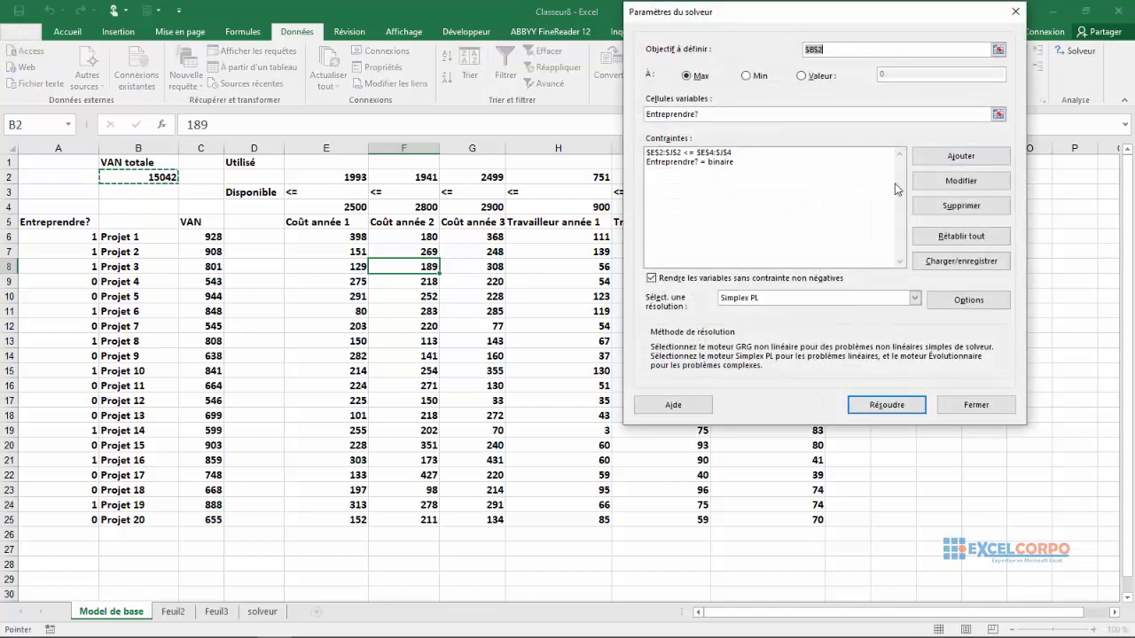
{"action": "left_click", "coordinate": [860, 404]}
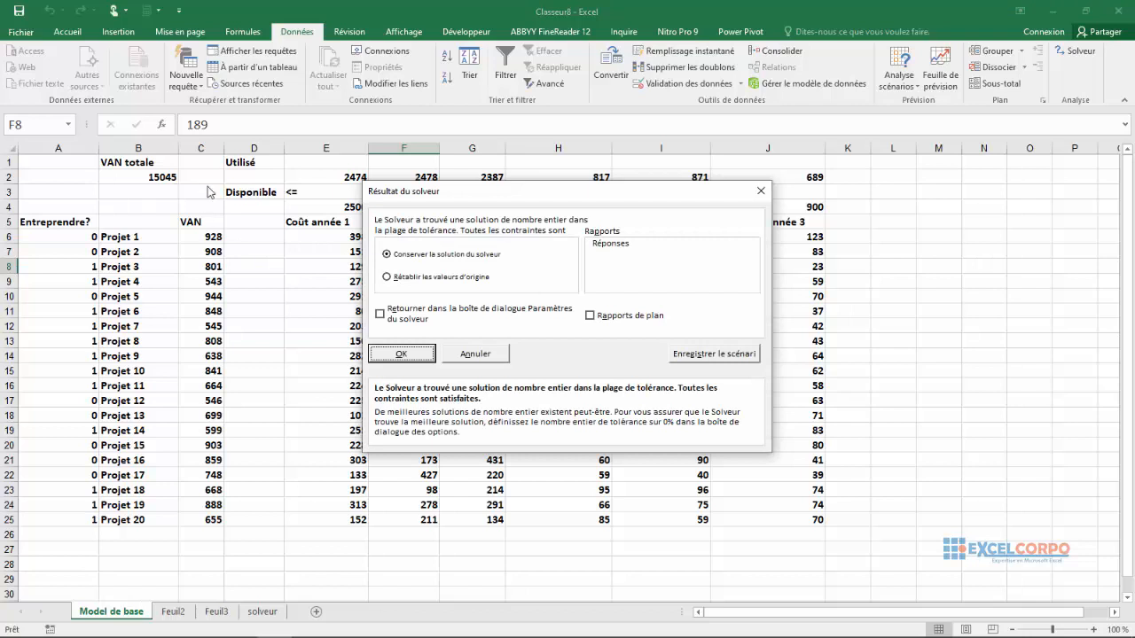
{"action": "left_click", "coordinate": [419, 357]}
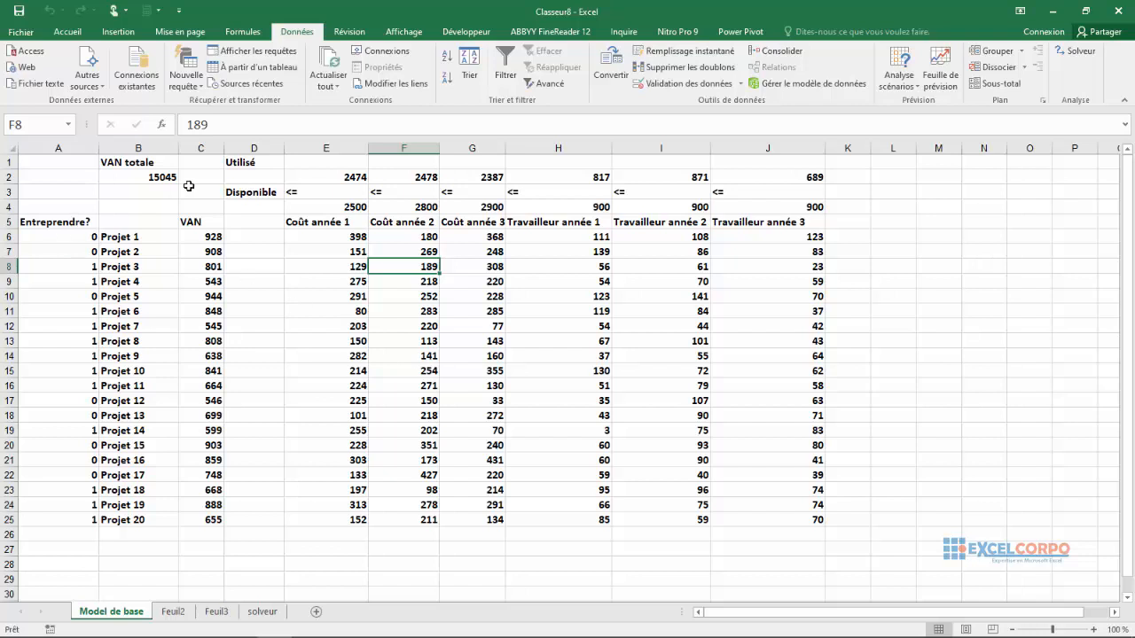
Review the VAN totale in B2 and the projects marked to undertake in the Entreprendre? column
{"action": "left_click", "coordinate": [142, 174]}
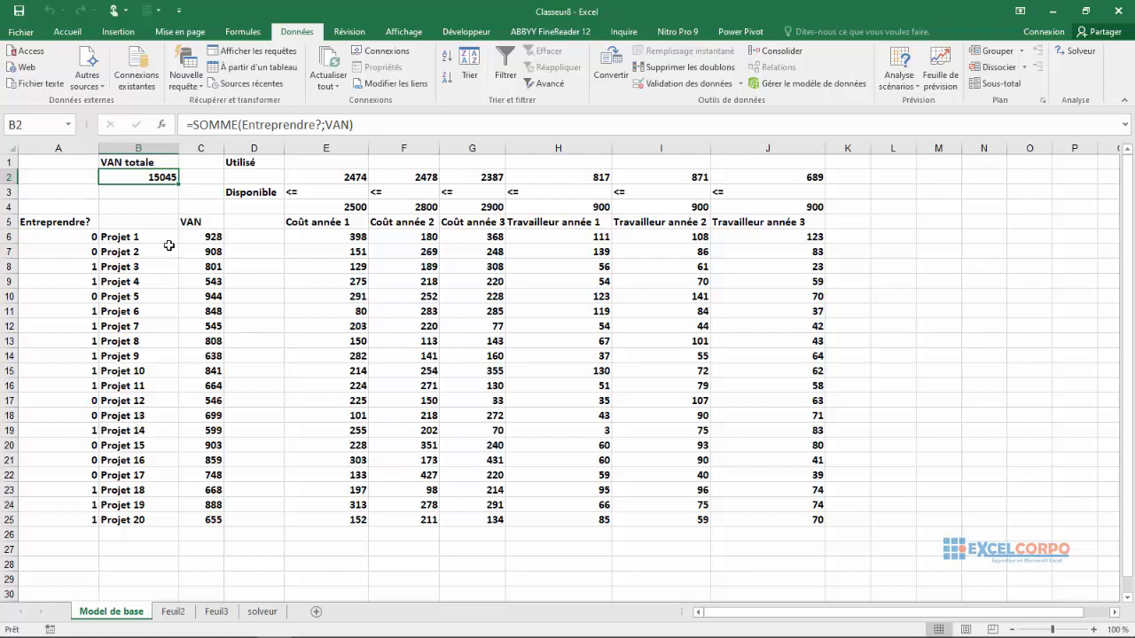
{"action": "left_click", "coordinate": [91, 273]}
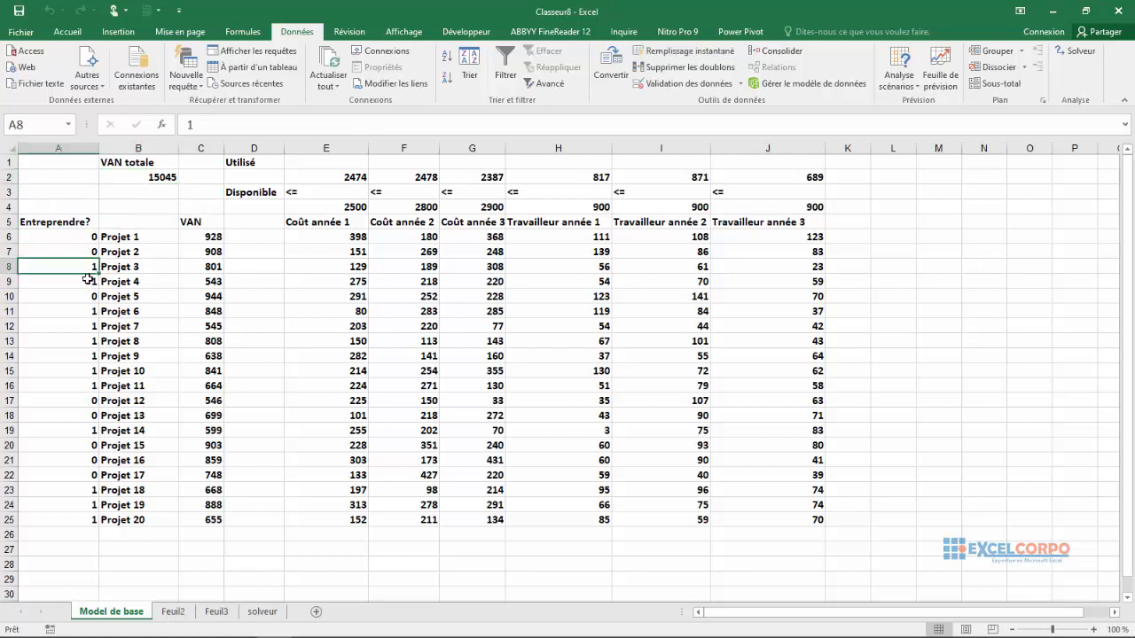
{"action": "left_click", "coordinate": [88, 280]}
{"action": "left_click", "coordinate": [78, 310]}
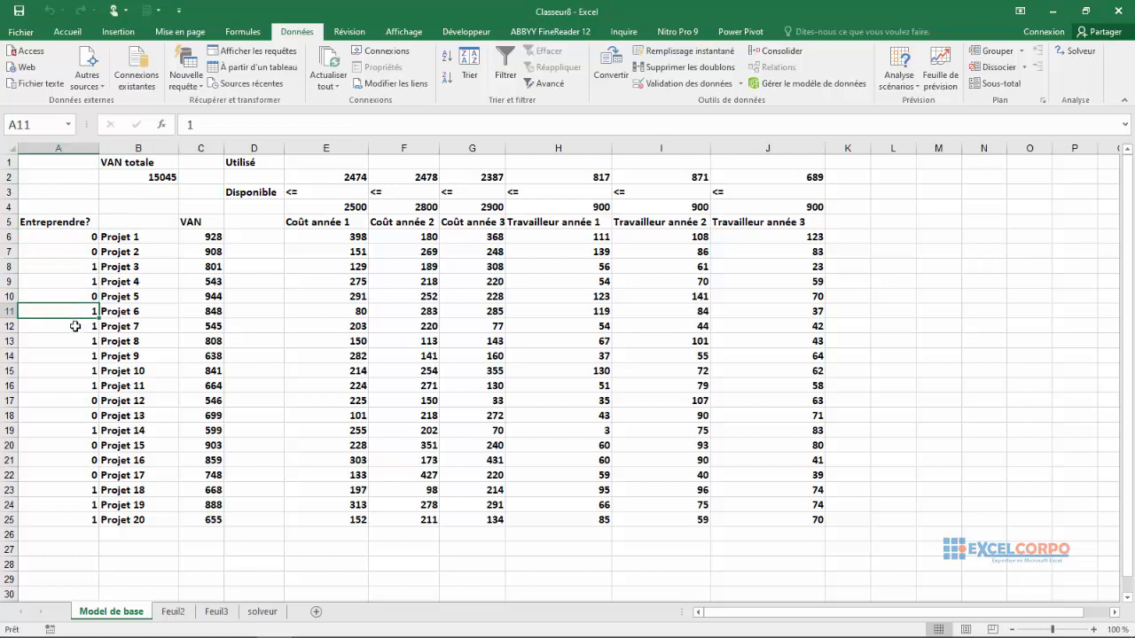
{"action": "left_click", "coordinate": [76, 324]}
{"action": "left_click", "coordinate": [76, 337]}
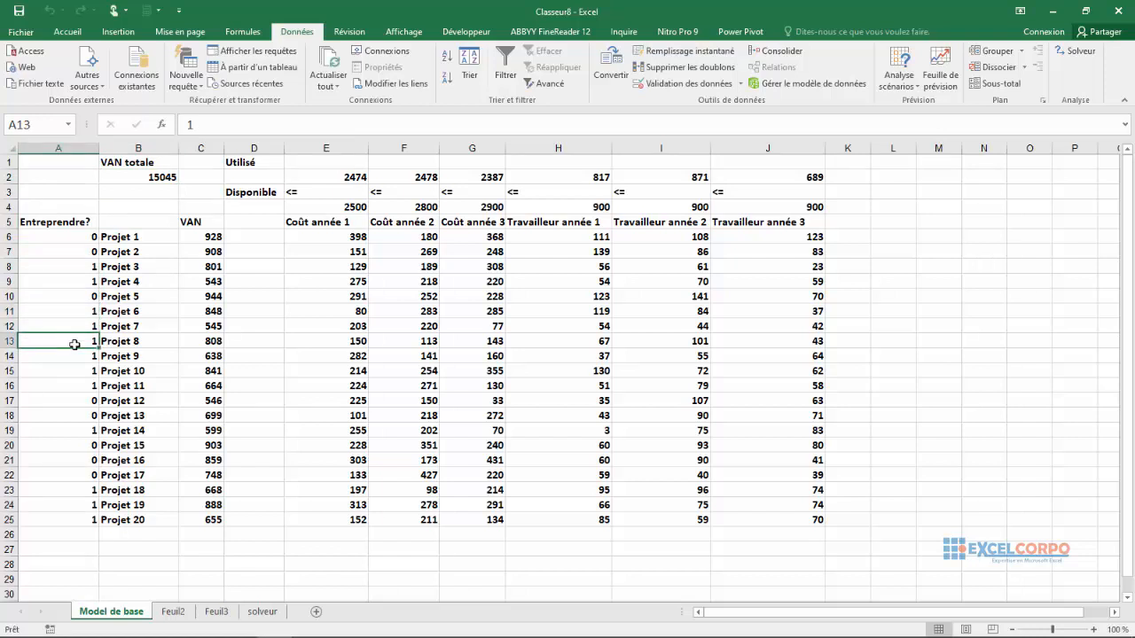
{"action": "left_click", "coordinate": [70, 356]}
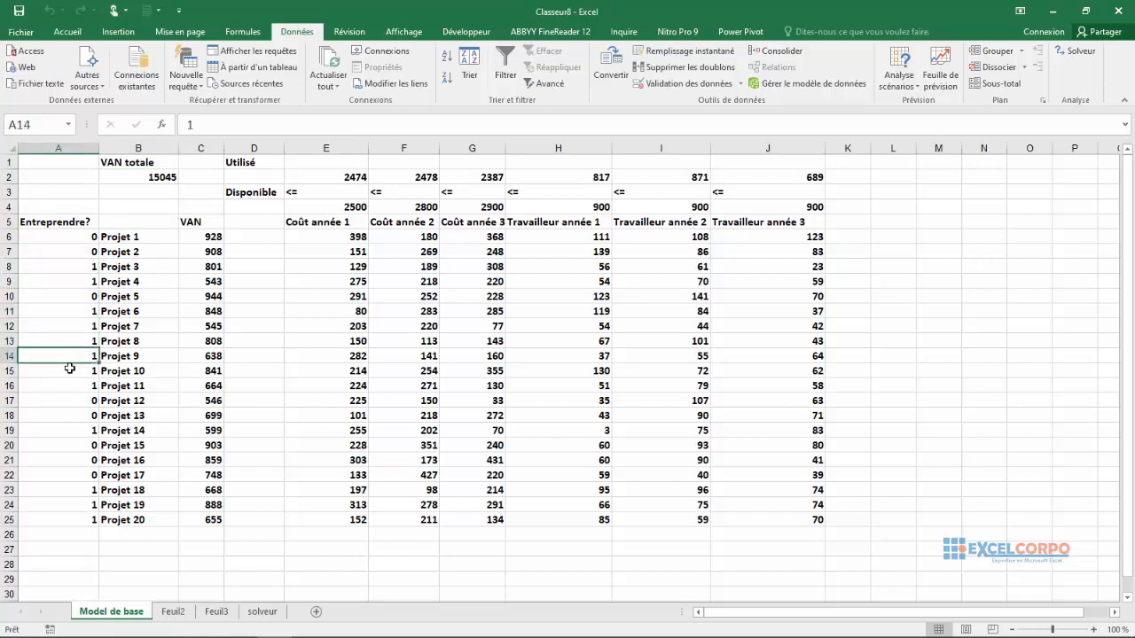
{"action": "left_click", "coordinate": [68, 371]}
{"action": "left_click", "coordinate": [67, 391]}
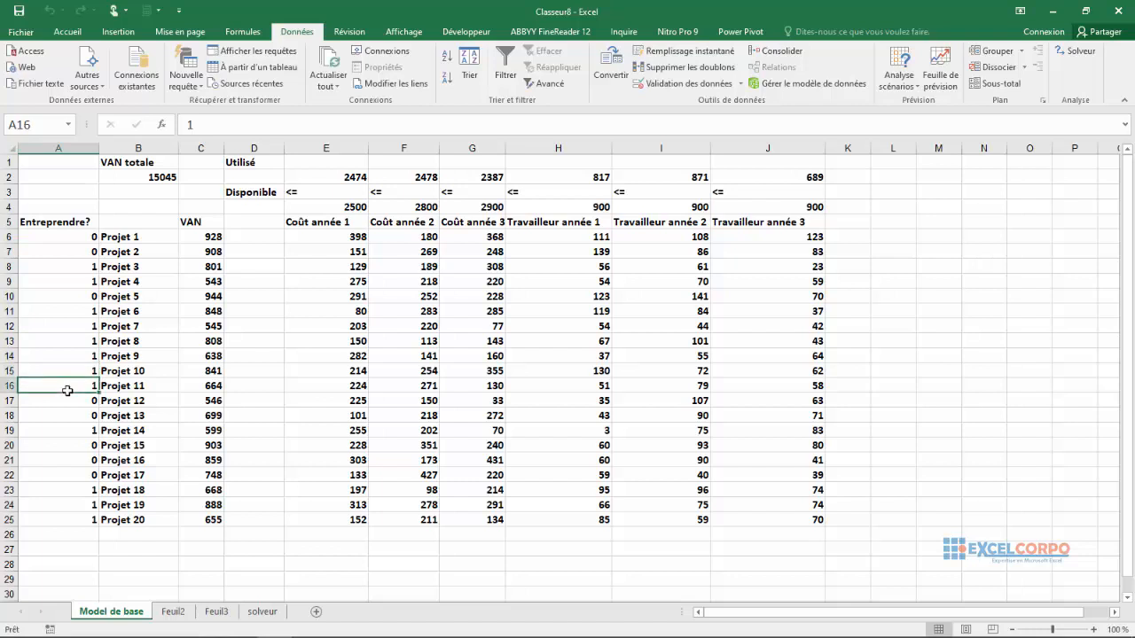
{"action": "left_click", "coordinate": [68, 433]}
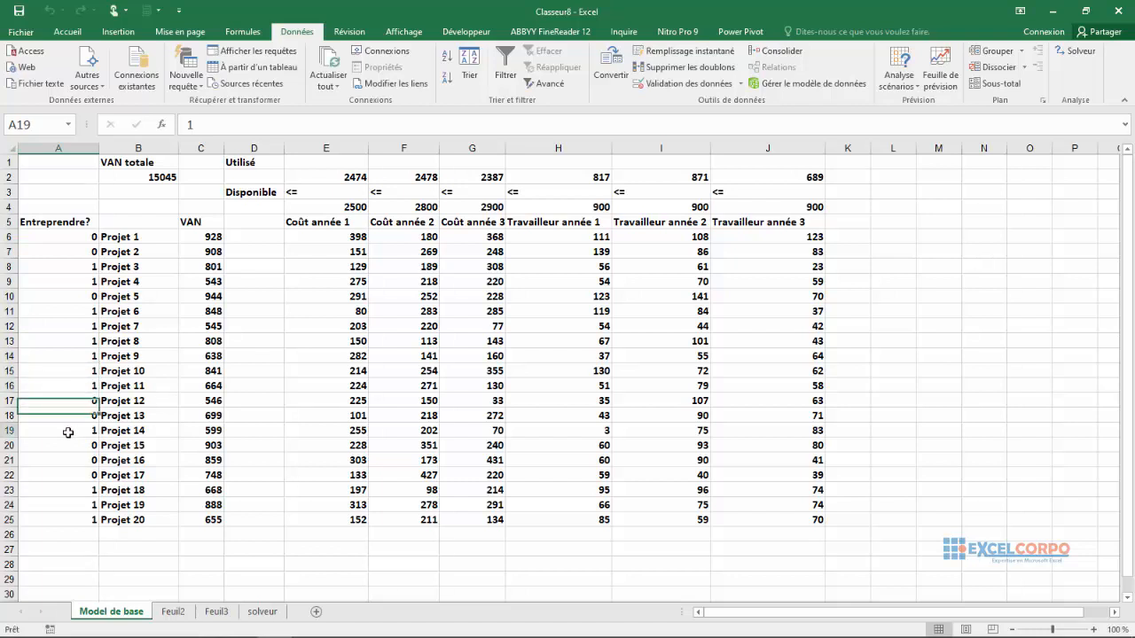
{"action": "left_click", "coordinate": [79, 494]}
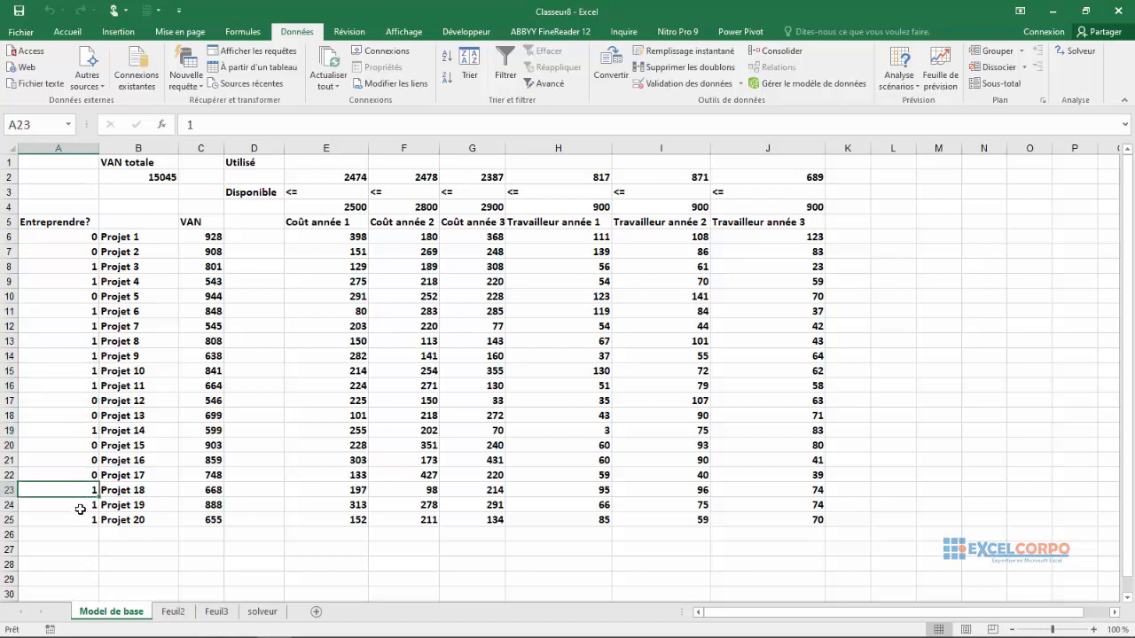
{"action": "left_click", "coordinate": [81, 507]}
{"action": "left_click", "coordinate": [81, 520]}
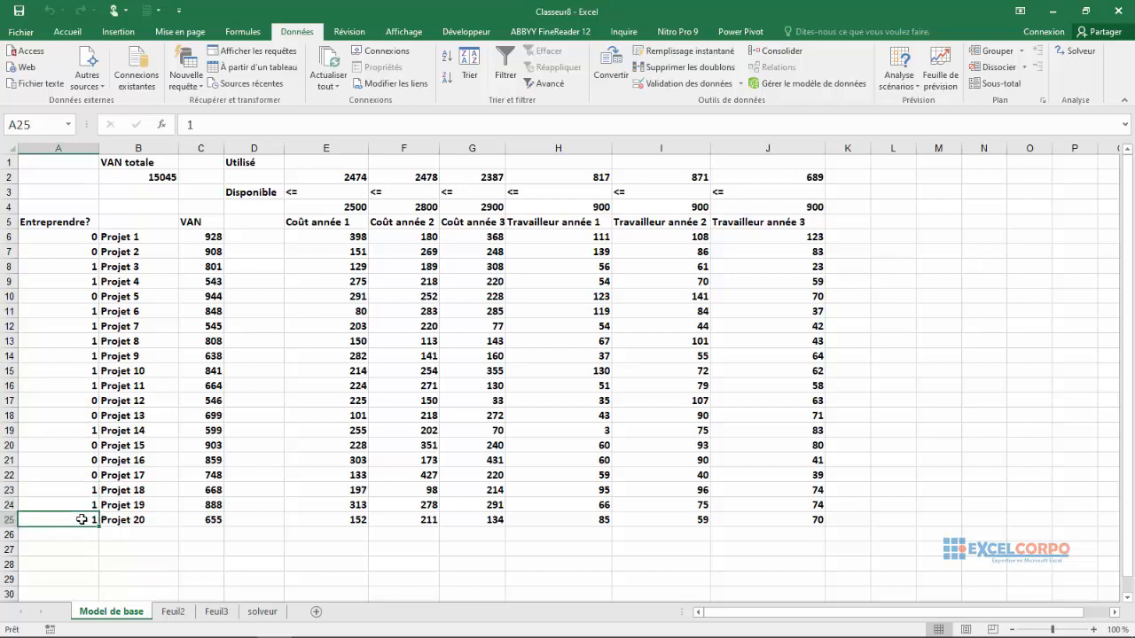
{"action": "left_click", "coordinate": [384, 365]}
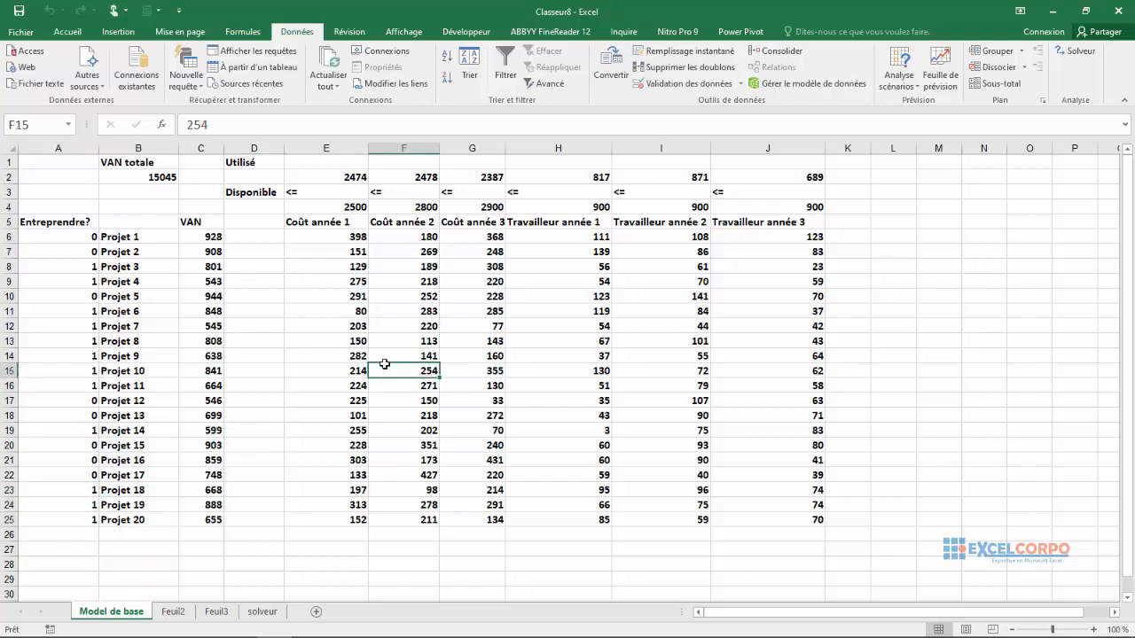